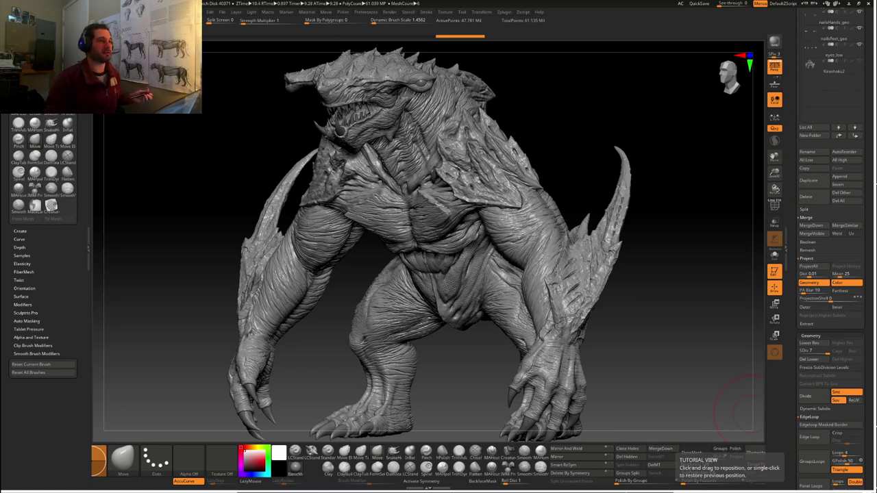
Step: Compare the kaiju sculpt at a lower subdivision level with its full-detail version
key("shift+d")
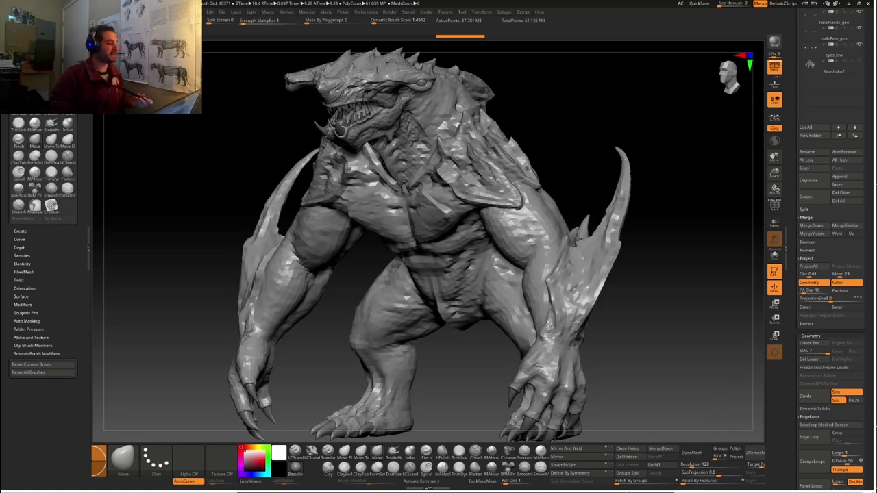
key("d")
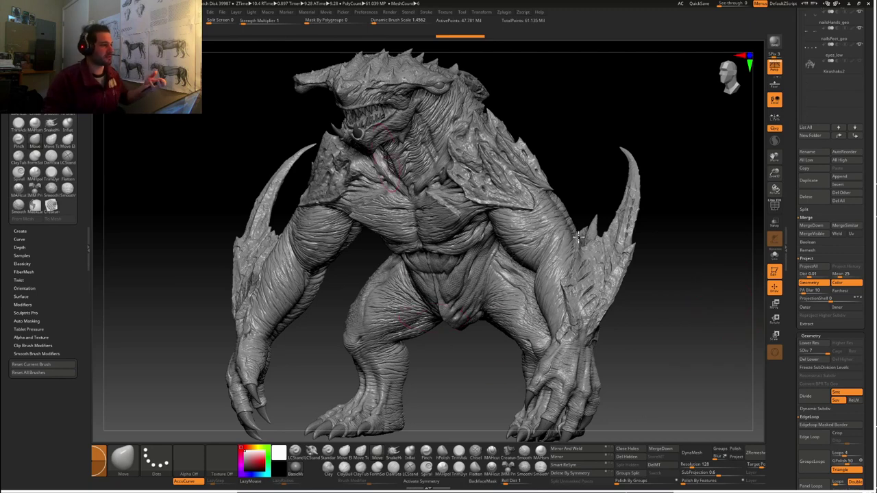
left_click_drag(732, 187, 842, 203)
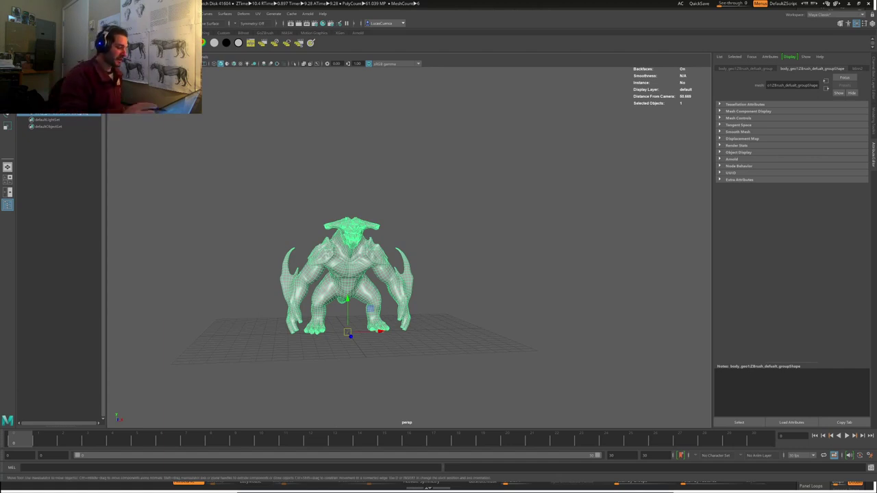
Step: In Maya, duplicate the kaiju body mesh and move the copy along X beside the original
left_click_drag(507, 278, 538, 285, "alt")
right_click_drag(488, 278, 536, 317, "alt")
middle_click_drag(536, 318, 519, 278, "alt")
mouse_move(519, 278)
left_mouse_down("alt")
mouse_move(500, 280)
mouse_move(509, 280)
left_mouse_up("alt")
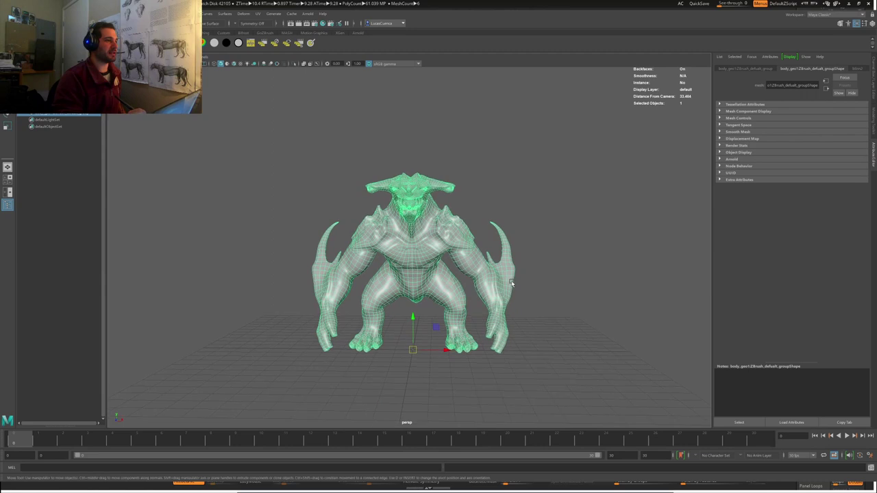
middle_click_drag(515, 290, 469, 286, "alt")
right_click_drag(477, 288, 463, 288, "alt")
middle_click_drag(466, 305, 417, 297, "alt")
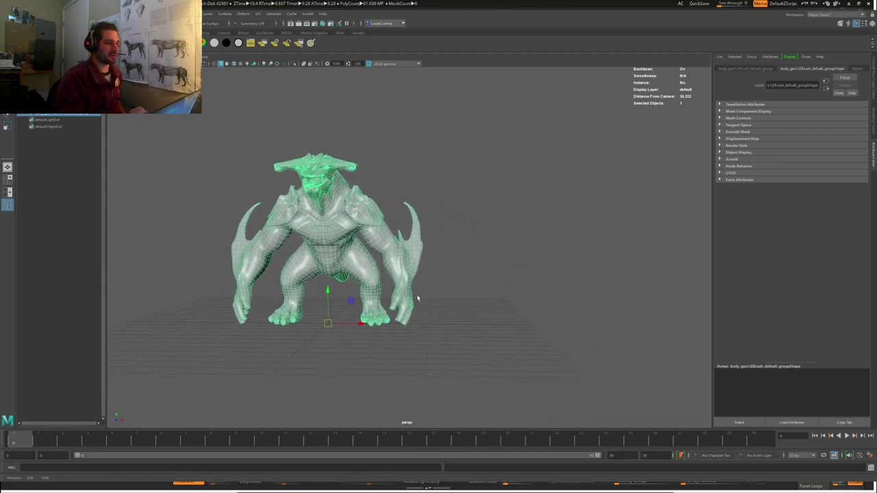
left_click_drag(417, 297, 412, 296, "alt")
middle_click_drag(363, 296, 387, 301, "alt")
mouse_move(387, 302)
right_mouse_down("alt")
mouse_move(478, 291)
mouse_move(387, 314)
right_mouse_up("alt")
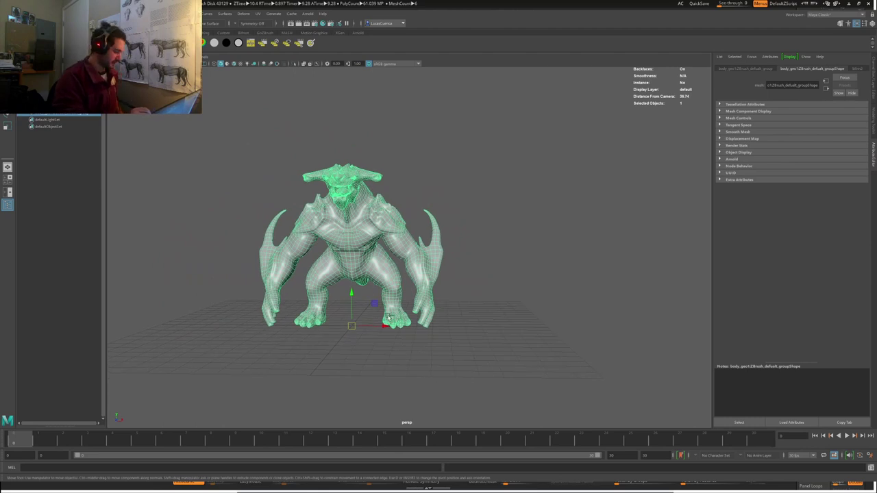
key("ctrl+d")
left_click_drag(384, 327, 552, 333)
Step: Duplicate the copy along X to form a row of three, and shift both copies slightly farther from the original
middle_click_drag(542, 302, 423, 293, "alt")
key("ctrl+d")
left_click_drag(435, 319, 618, 319)
scroll(558, 244, "down", 2)
middle_click_drag(558, 243, 528, 246, "alt")
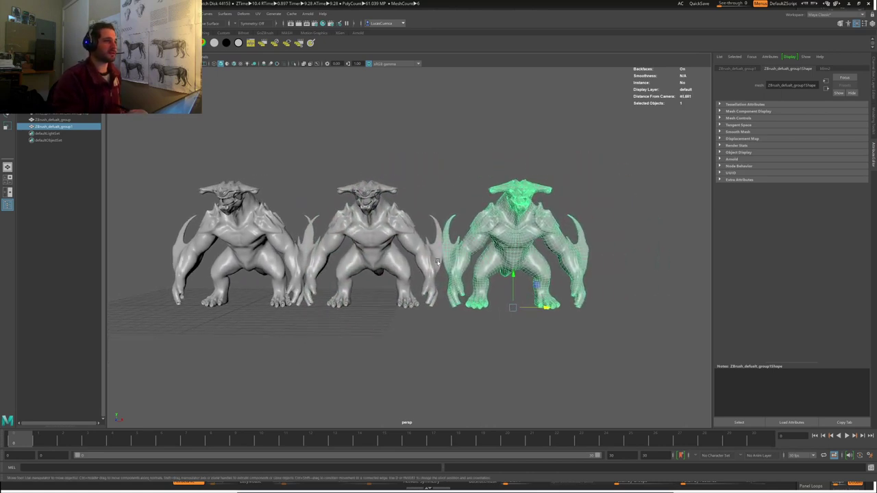
left_click(411, 253, "shift")
left_click_drag(400, 306, 411, 291)
left_click(393, 239)
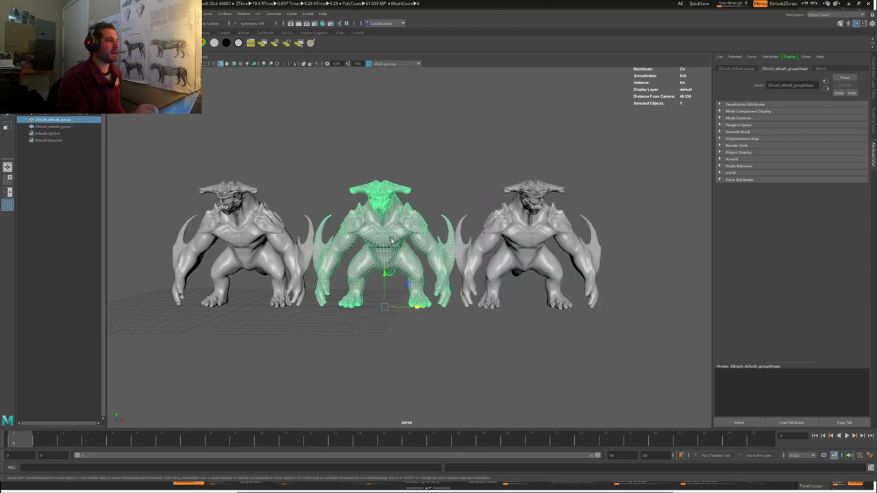
left_click(277, 243, "shift")
left_click(270, 234)
left_click(353, 228, "shift")
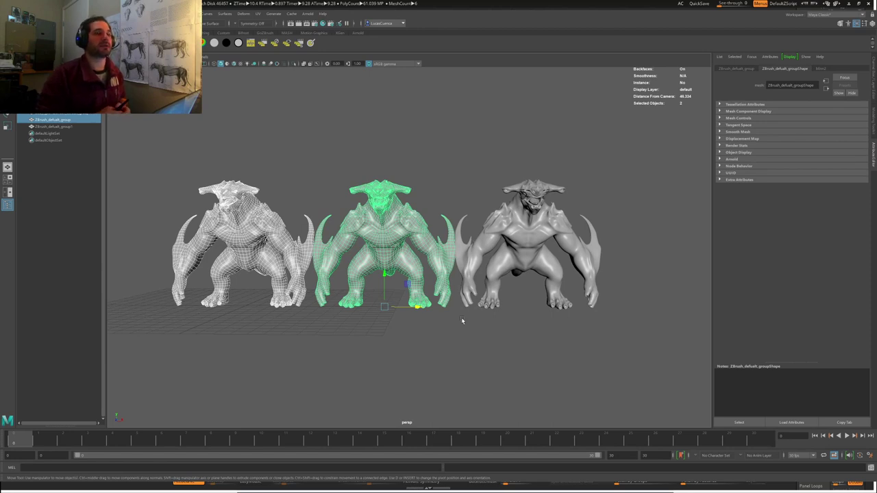
left_click(518, 243)
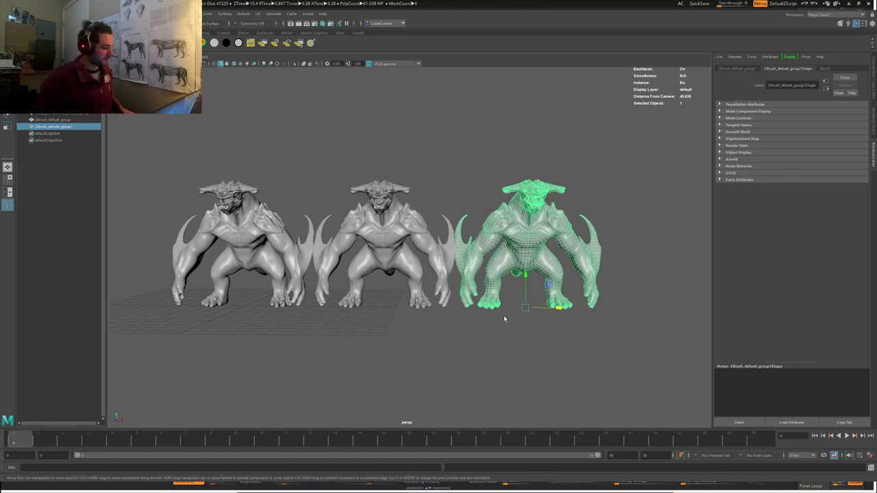
Step: Rename the original mesh Kaiju100 and the middle copy Kaiju200
left_click(66, 115)
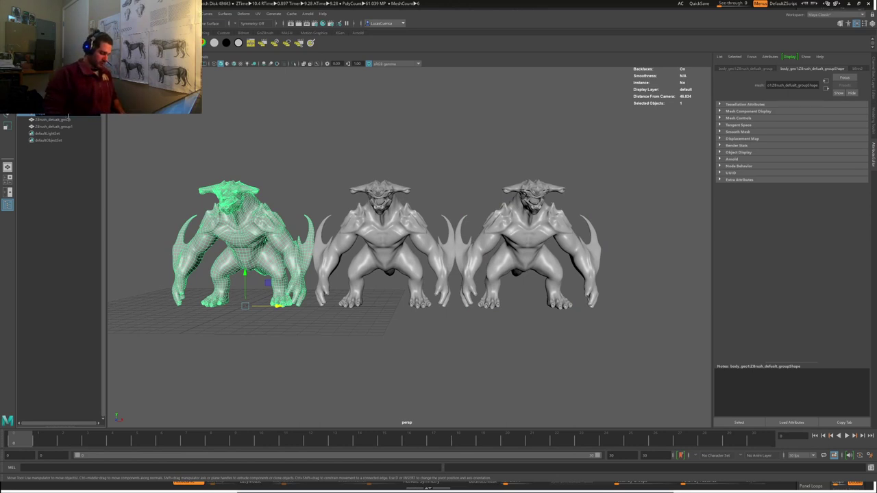
key("Return")
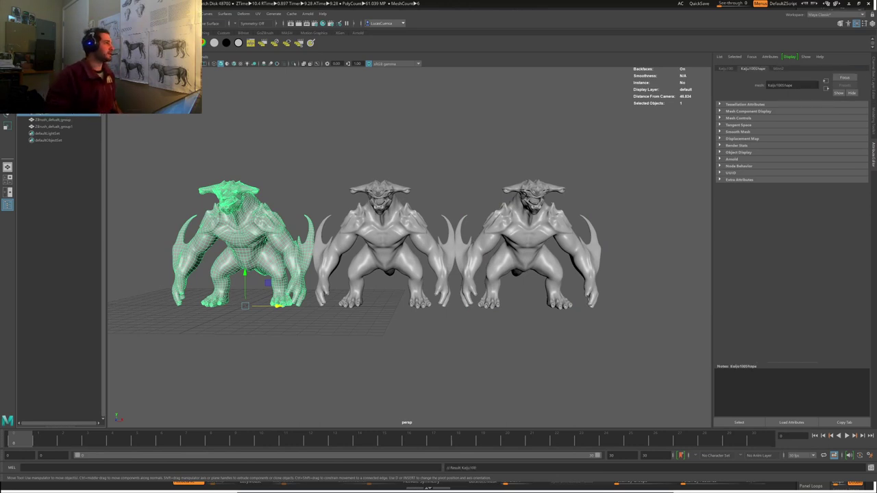
left_click(50, 121)
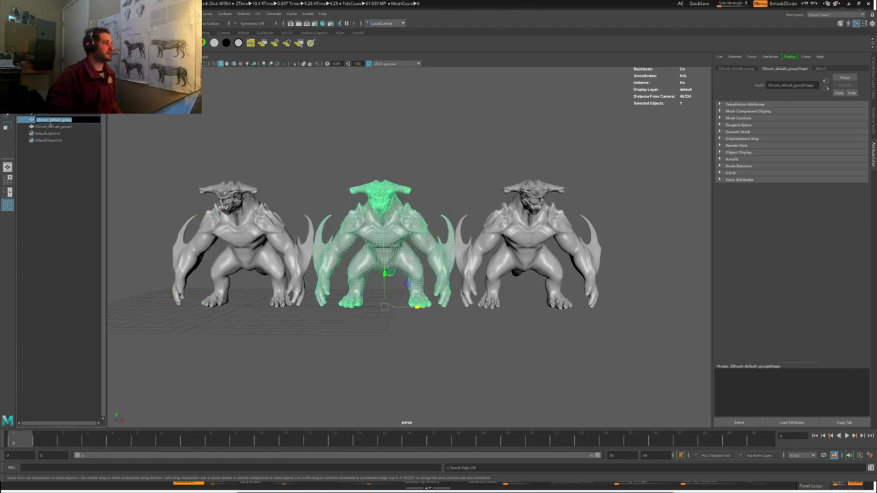
left_click(54, 115)
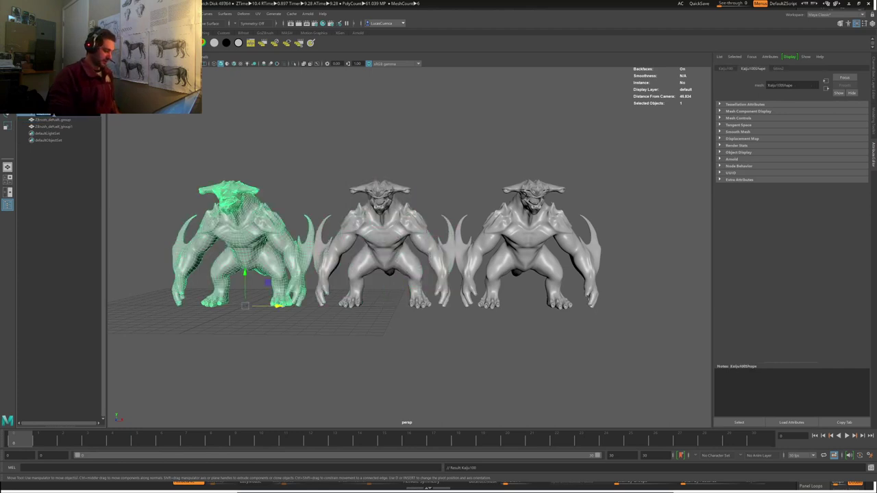
left_click(55, 122)
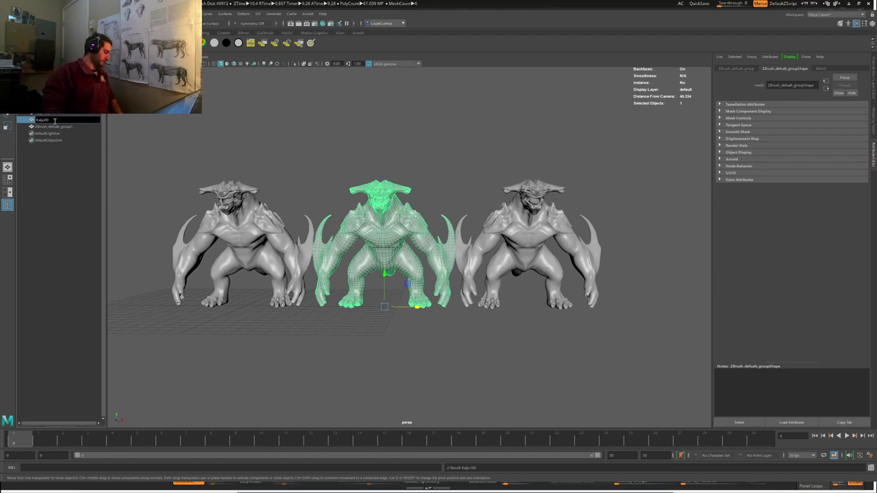
key("Return")
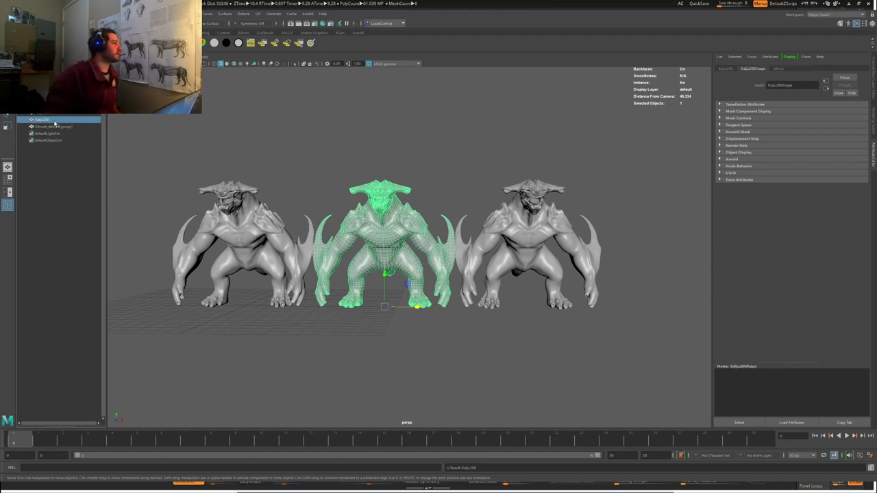
Step: Rename the last copy in the row Kaiju300
double_click(58, 126)
type("Kaiju100")
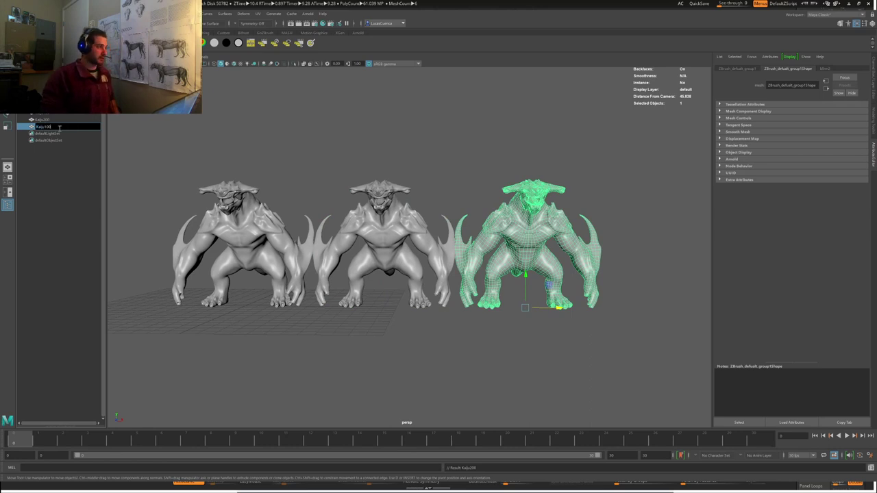
key("BackSpace")
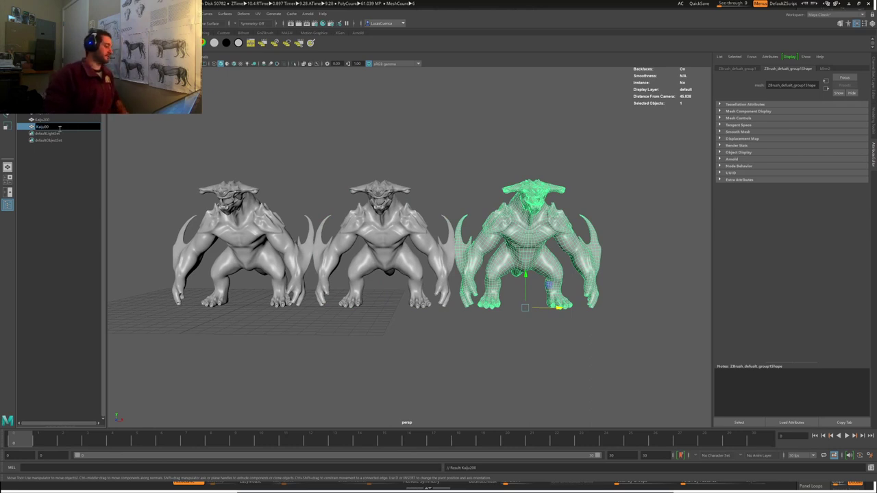
type("3")
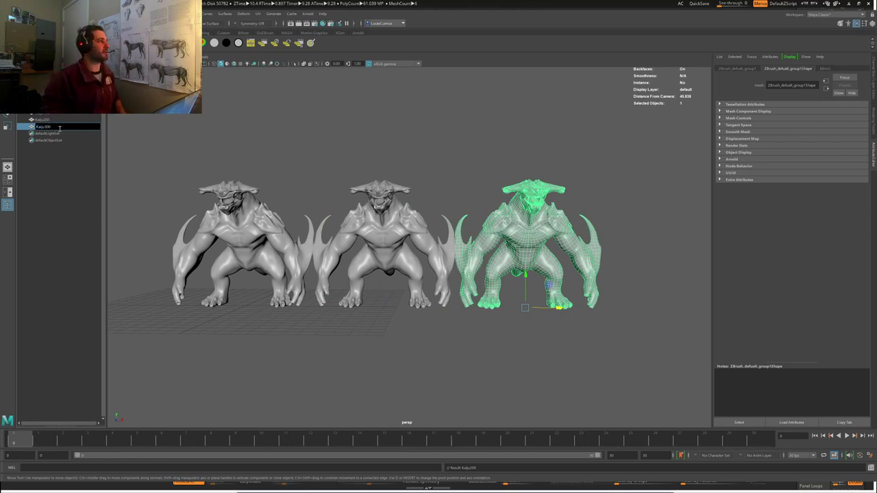
key("Return")
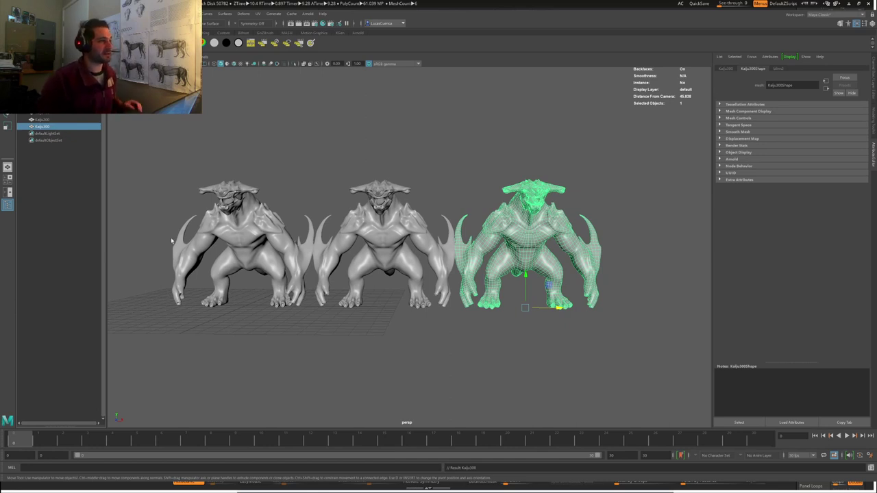
left_click(415, 169)
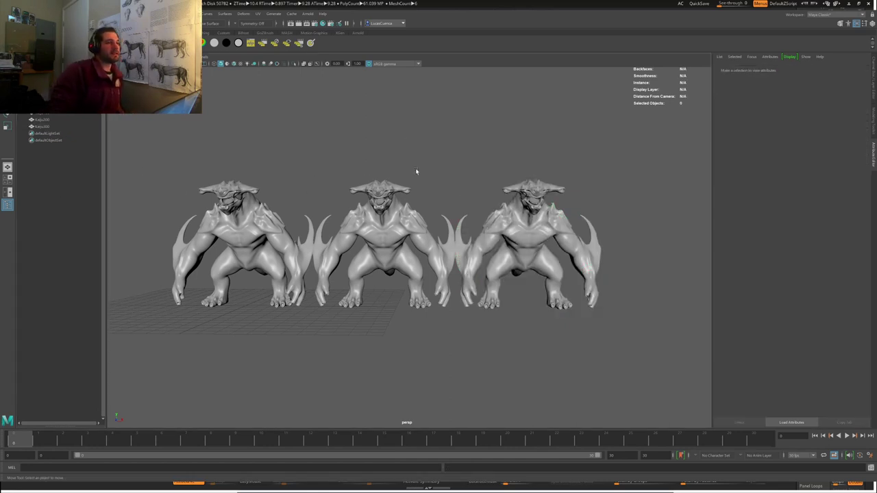
left_click(513, 223)
left_click(347, 220)
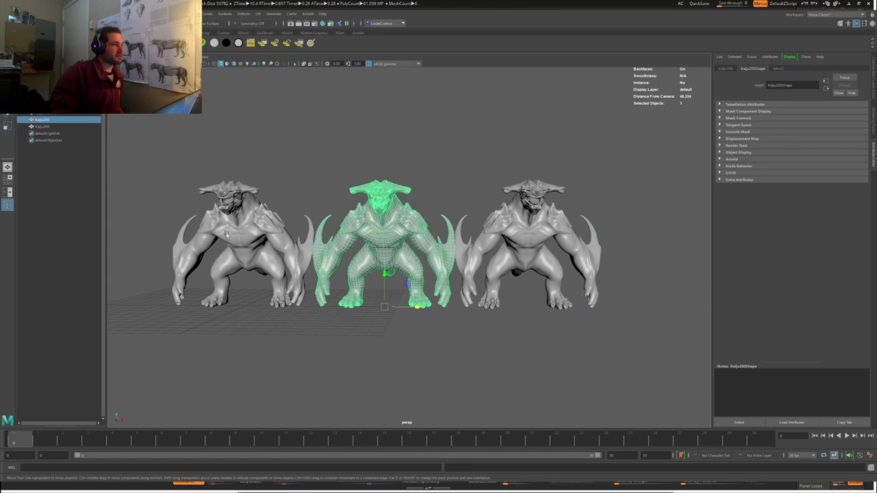
left_click(266, 219)
Step: Apply Smooth with one division to the middle mesh, Kaiju200
left_click(391, 235)
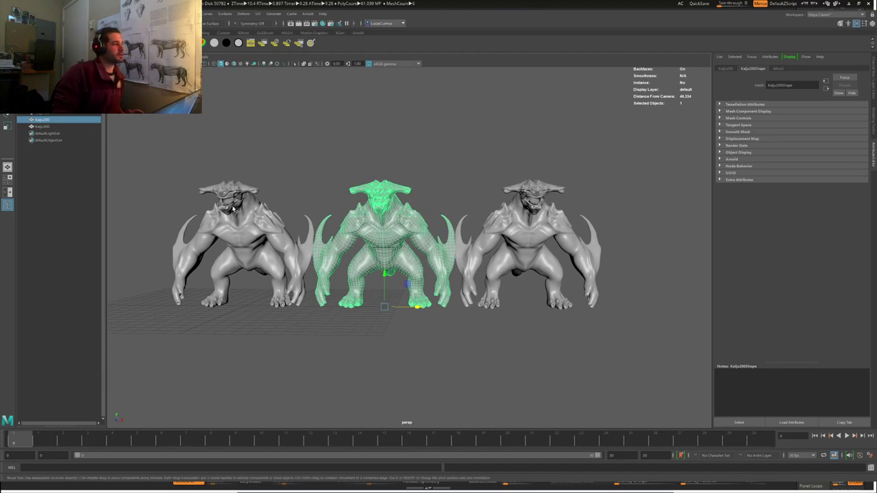
key("g")
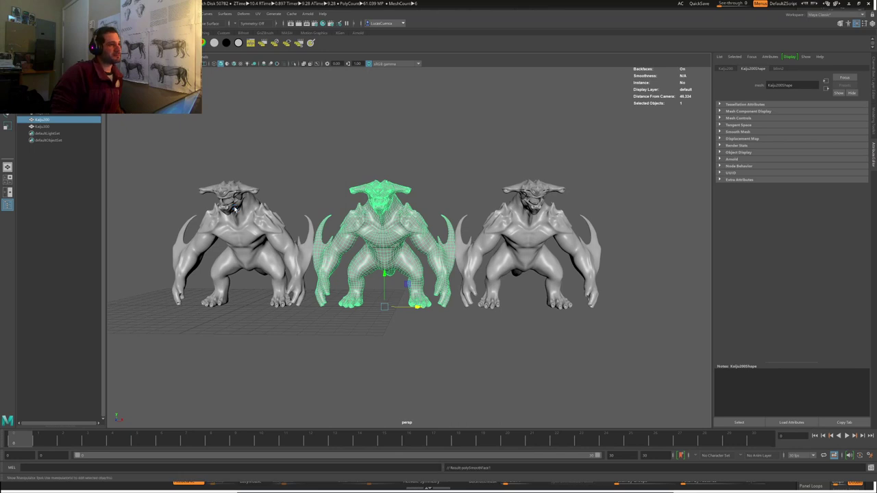
left_click(372, 233)
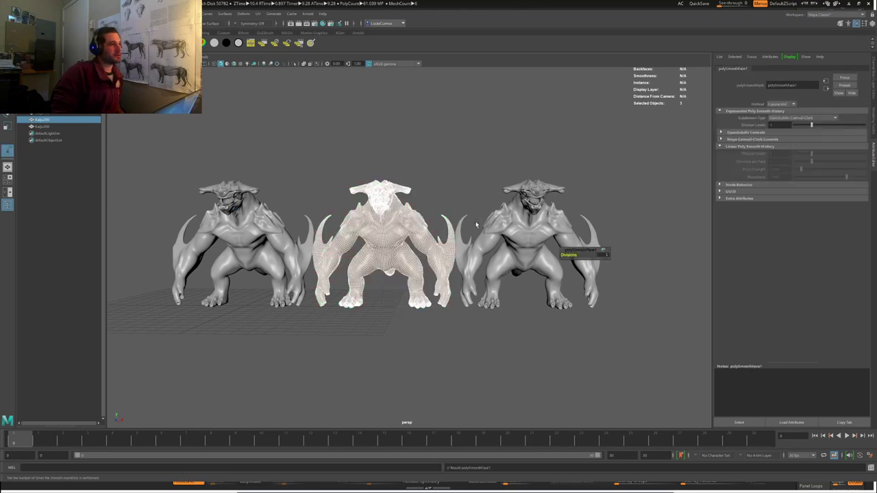
Step: Apply Smooth with two divisions to the last mesh, Kaiju300, and deselect it
left_click(499, 229)
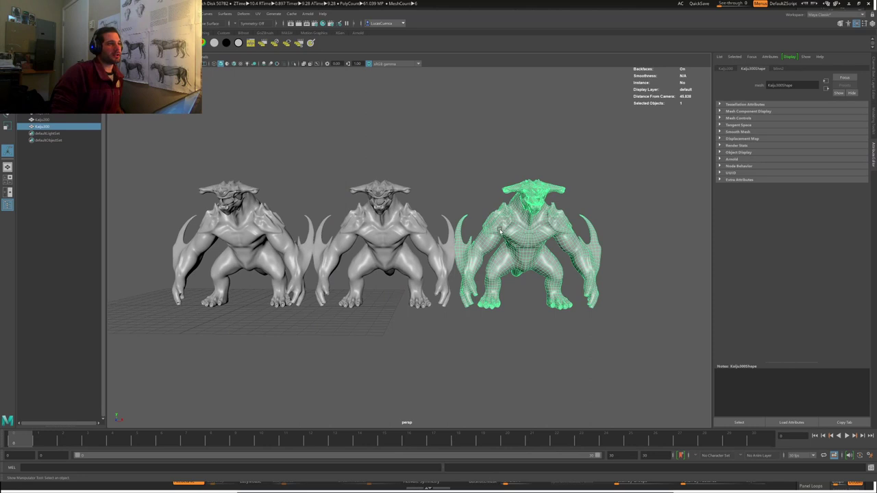
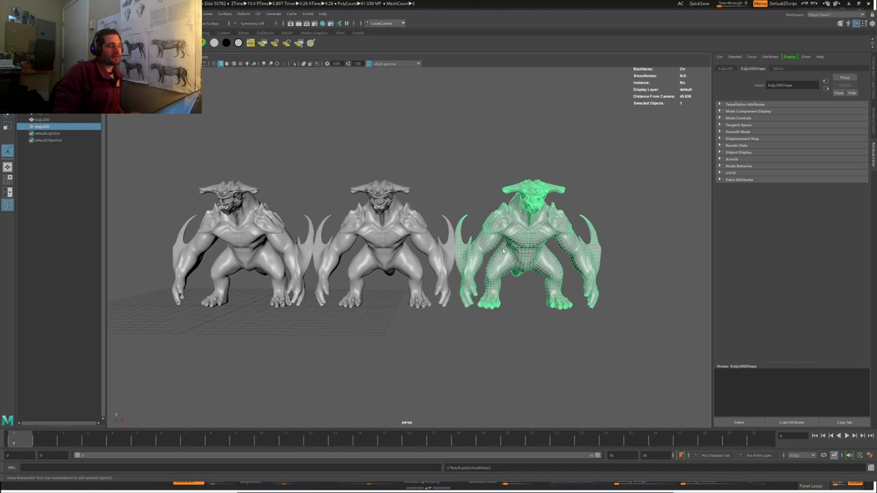
key("g")
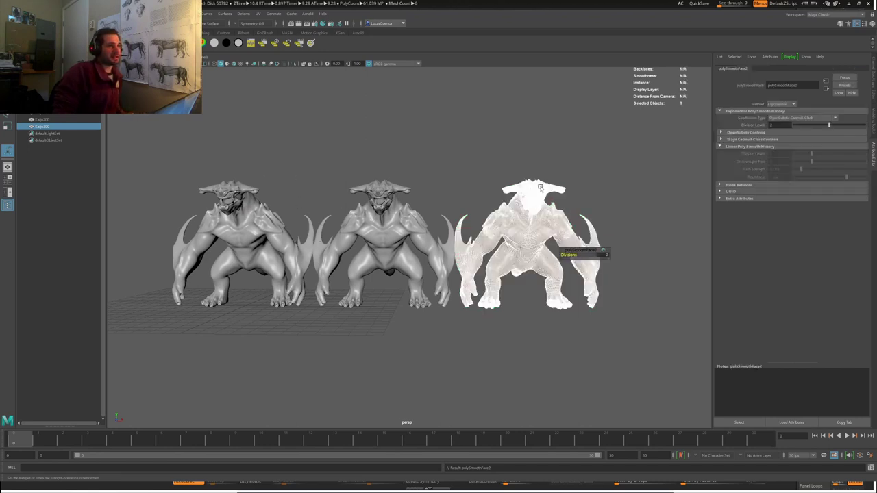
left_click_drag(541, 188, 484, 187, "alt")
left_click(483, 185)
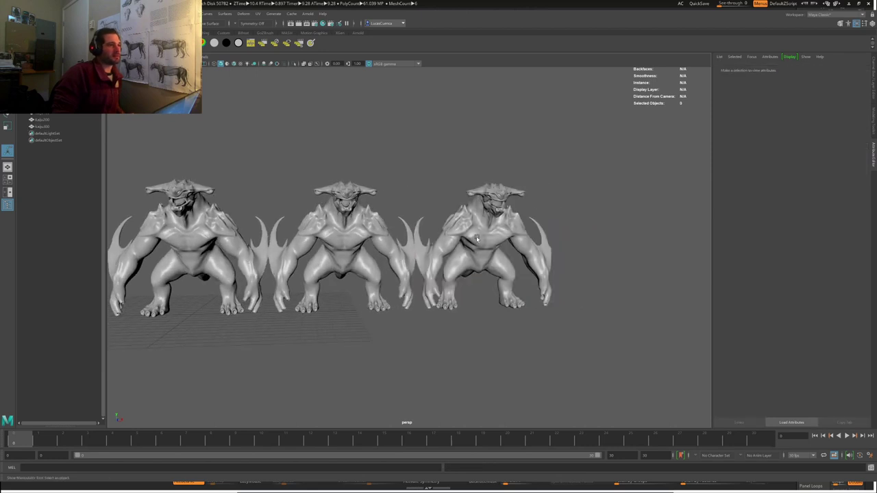
Step: Select Kaiju300, Kaiju100 and Kaiju200 in turn to compare their wireframe densities
left_click(476, 236)
middle_click_drag(391, 207, 466, 208, "alt")
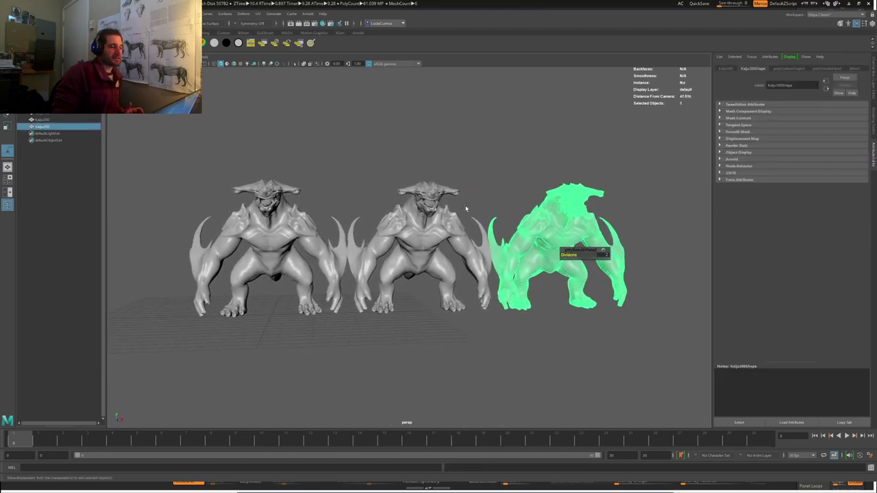
middle_click_drag(552, 208, 529, 206, "alt")
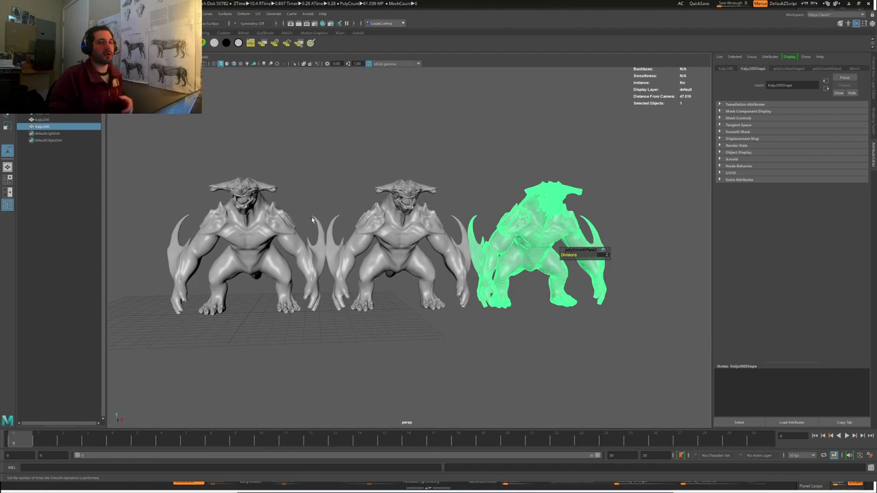
left_click(272, 225)
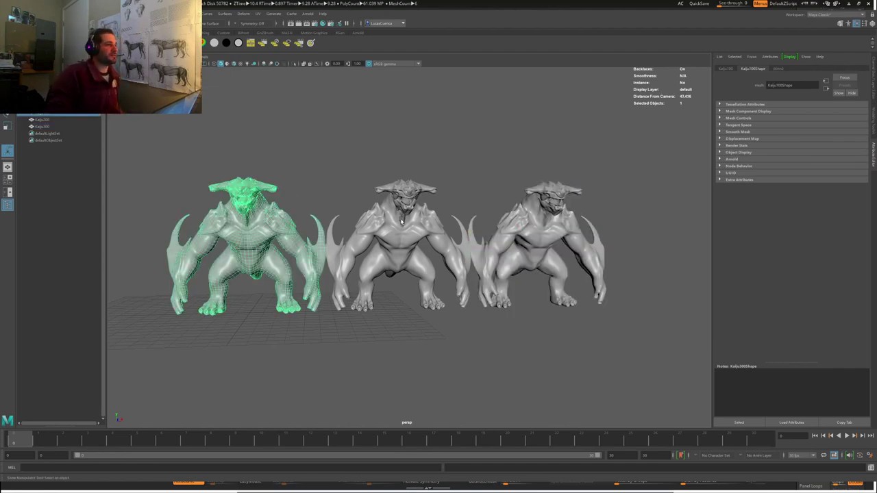
left_click_drag(354, 236, 389, 235, "alt")
left_click(384, 234)
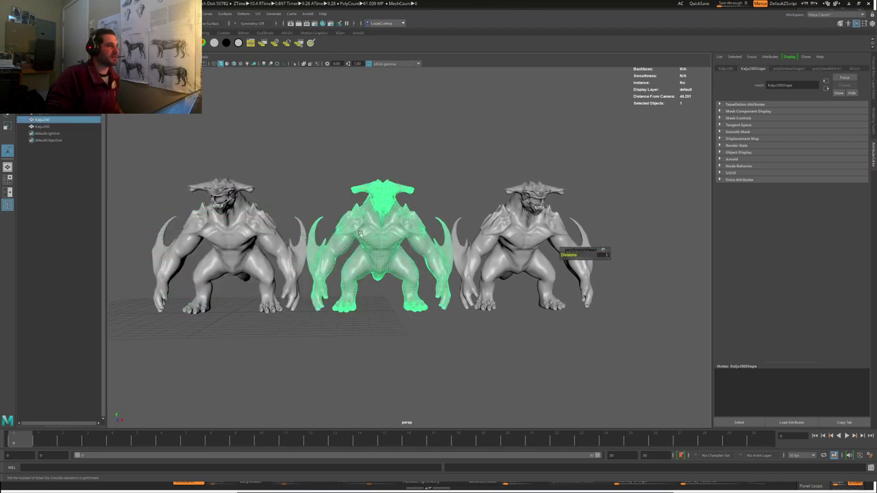
Step: Examine the wireframe density on the head and shoulders of Kaiju200 up close
right_click_drag(355, 234, 481, 310, "alt")
middle_click_drag(378, 238, 447, 396, "alt")
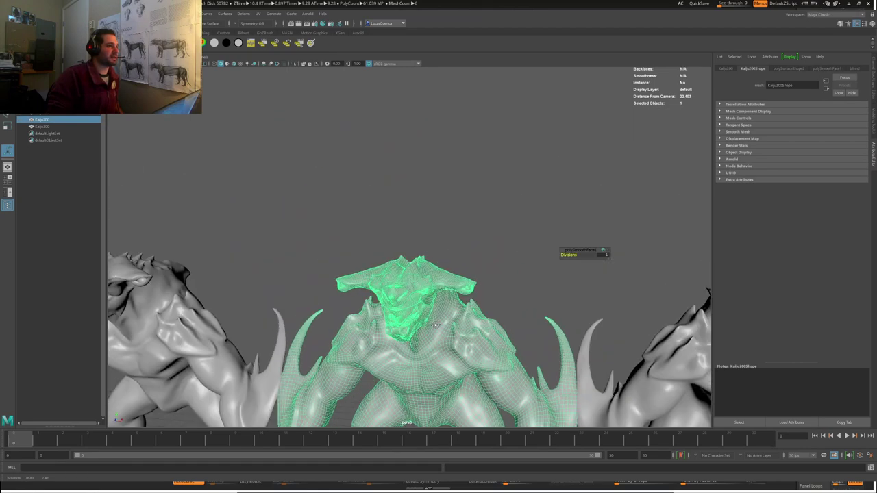
left_click_drag(603, 329, 461, 315, "alt")
middle_click_drag(461, 315, 474, 315, "alt")
left_click_drag(474, 316, 589, 322, "alt")
right_click_drag(383, 328, 470, 341, "alt")
middle_click_drag(479, 404, 499, 346, "alt")
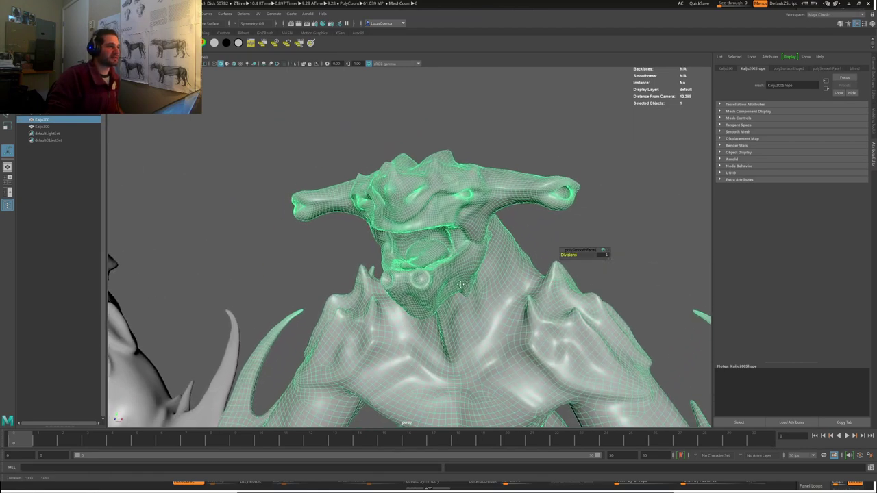
Step: Select Kaiju300 and examine its wireframe density beside the neighbouring mesh
left_click_drag(499, 346, 518, 283, "alt")
scroll(519, 354, "down", 1)
left_click(518, 284)
scroll(425, 261, "up", 2)
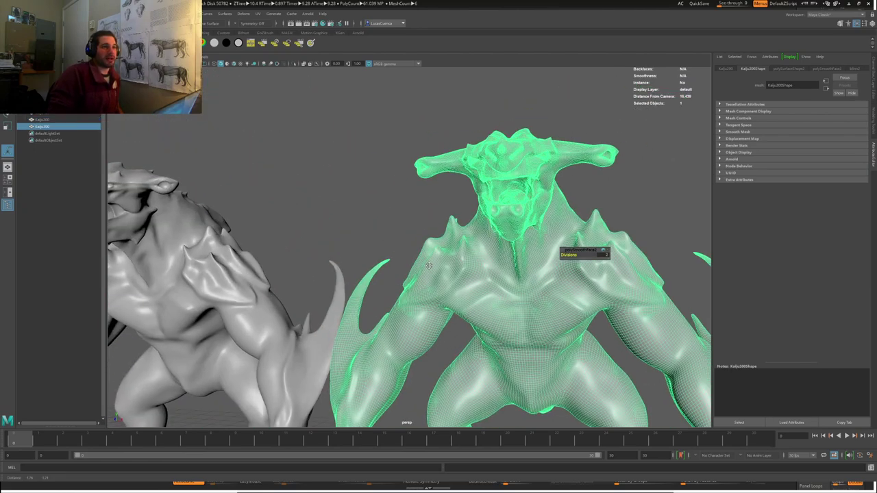
left_click_drag(425, 260, 479, 275, "alt")
middle_click_drag(385, 278, 532, 260, "alt")
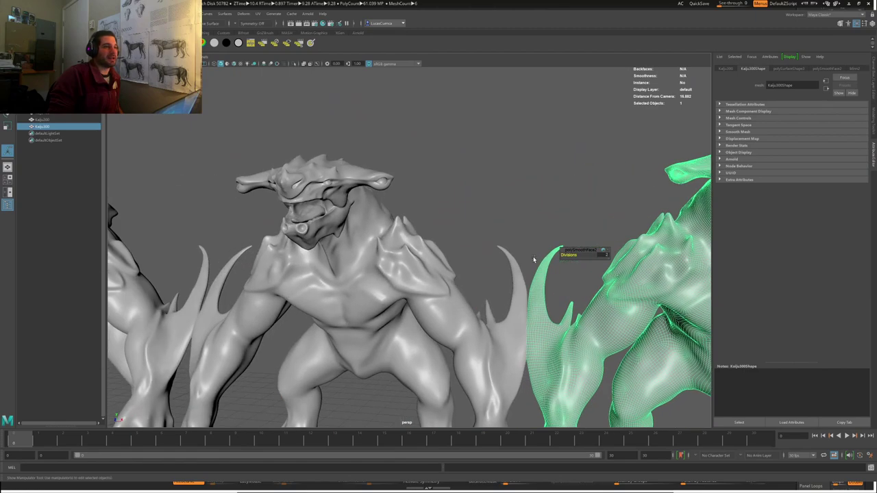
middle_click_drag(353, 271, 397, 277, "alt")
scroll(396, 277, "down", 1)
Step: Select Kaiju200 and examine its one-division wireframe from several angles
left_click(406, 272)
left_click_drag(405, 273, 480, 221, "alt")
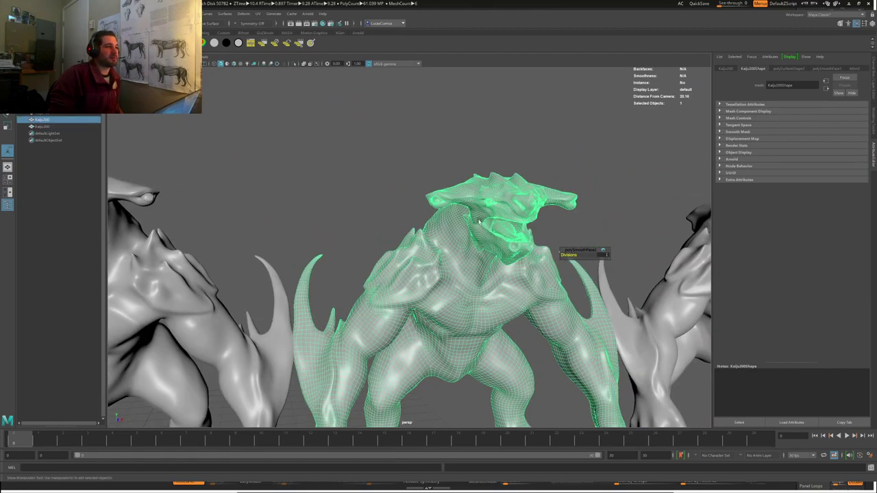
left_click_drag(351, 316, 414, 288, "alt")
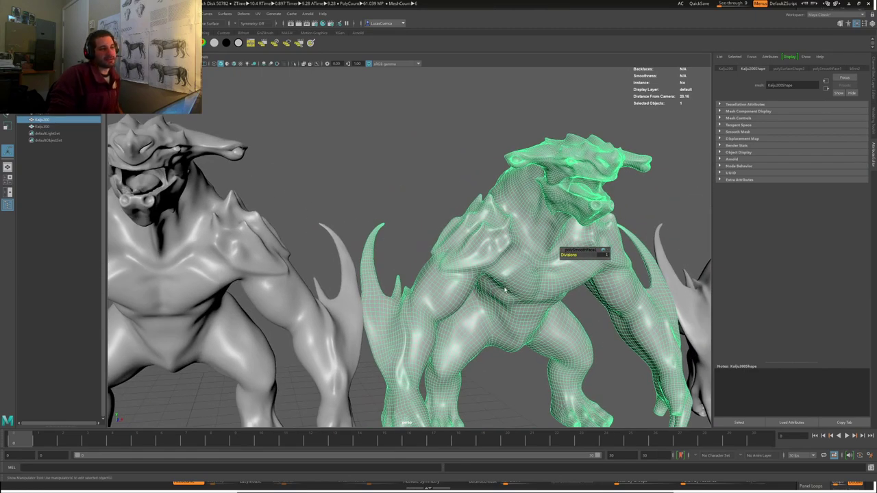
left_click_drag(505, 290, 475, 328, "alt")
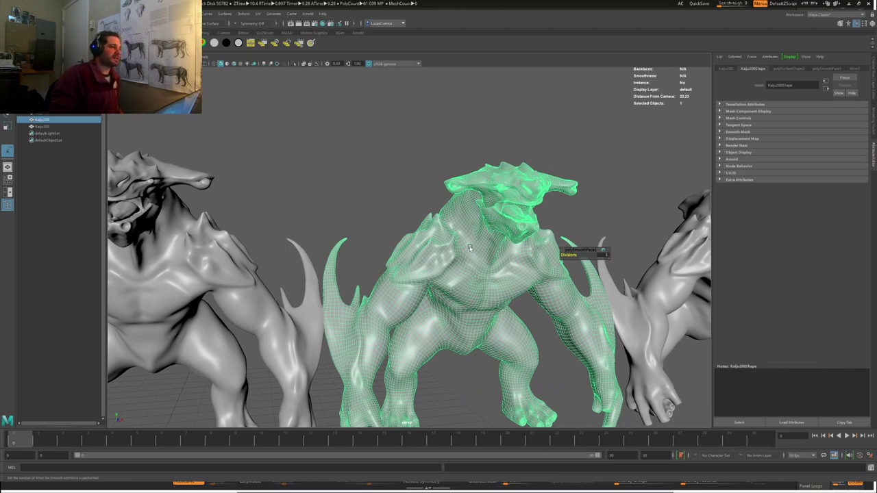
left_click_drag(472, 262, 366, 265, "alt")
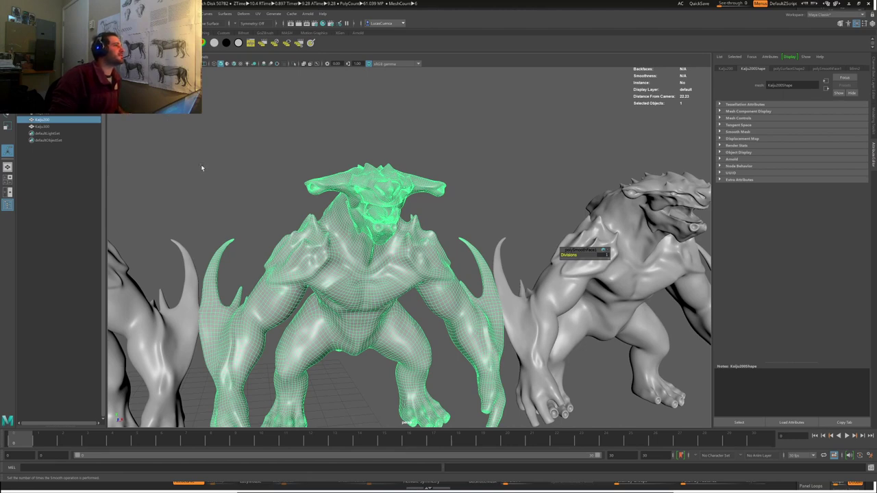
left_click_drag(290, 231, 354, 242, "alt")
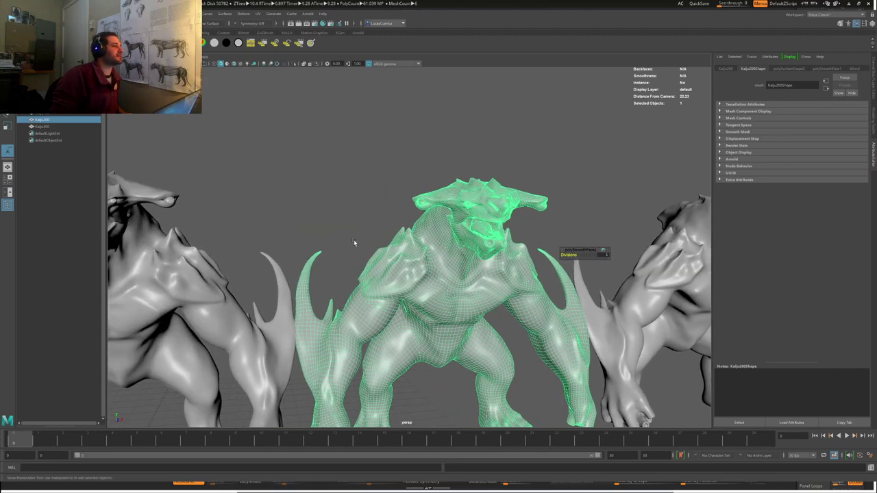
Step: Turn off the smooth mesh preview on Kaiju100 and deselect the mesh
left_click(176, 293)
left_click_drag(190, 249, 257, 264, "alt")
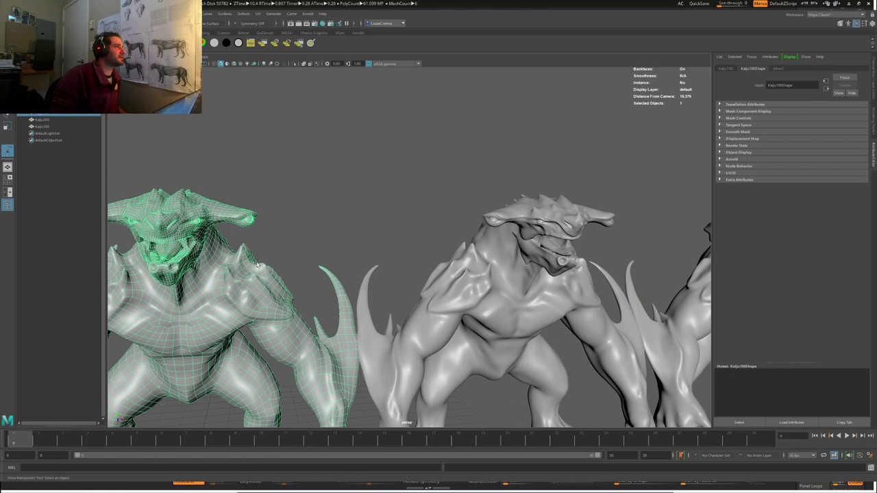
key("1")
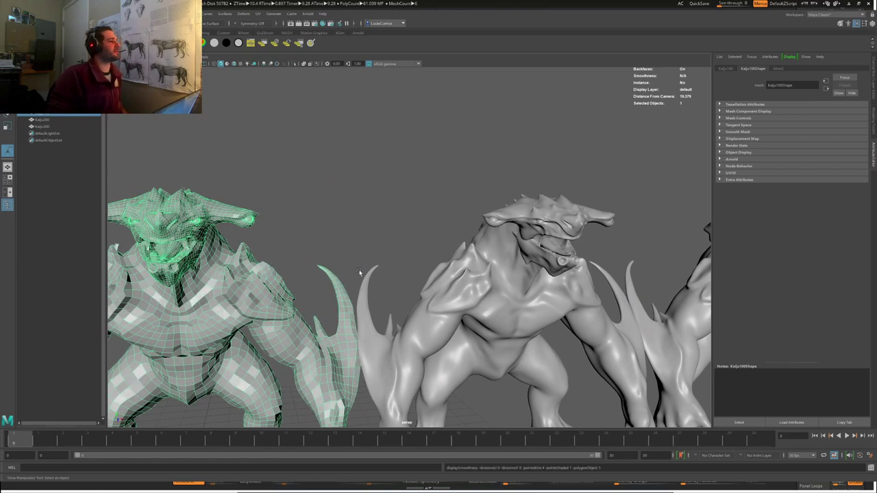
left_click(360, 274)
Step: Select Kaiju200, Kaiju300 and Kaiju100 in turn to compare the faceted base mesh with the two smoothed copies
left_click(483, 295)
middle_click_drag(569, 309, 334, 287, "alt")
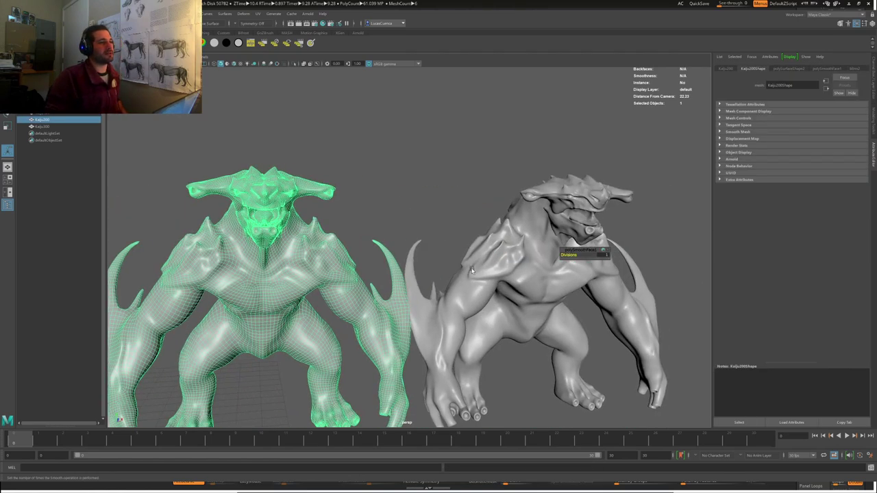
left_click(422, 284)
middle_click_drag(264, 286, 394, 260, "alt")
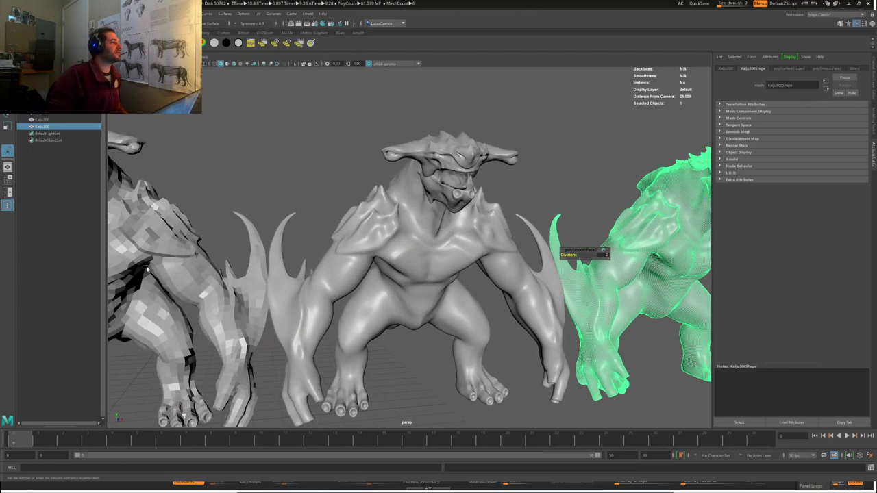
left_click(191, 260)
middle_click_drag(158, 250, 301, 243, "alt")
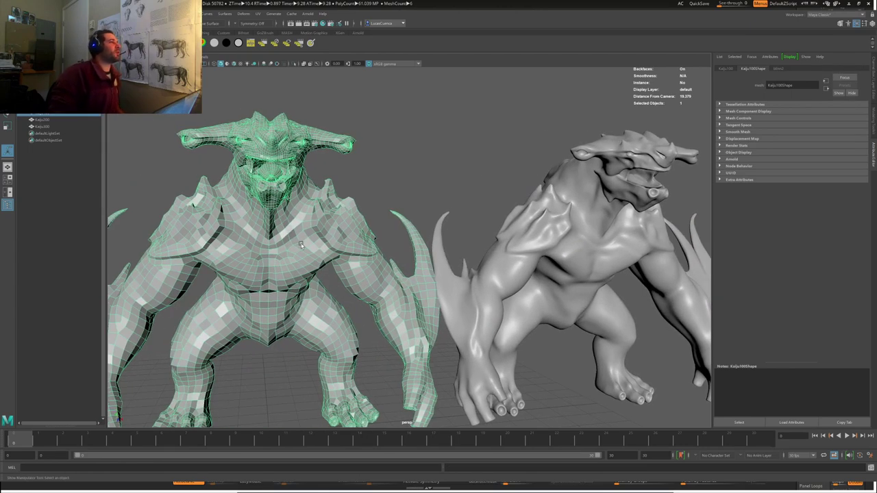
left_click(528, 214)
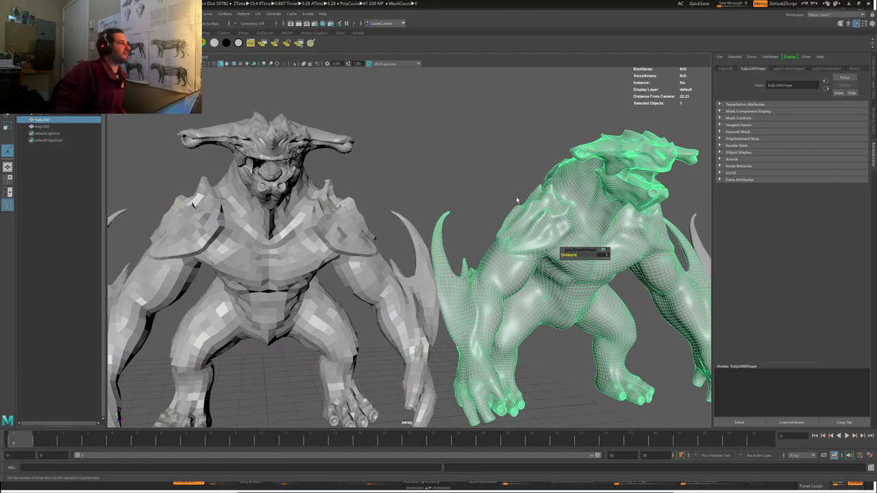
middle_click_drag(521, 205, 241, 187, "alt")
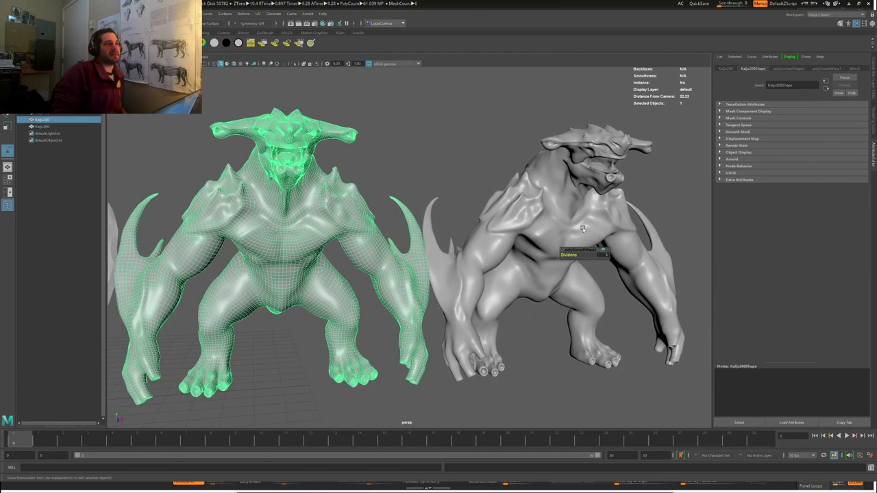
left_click(583, 229)
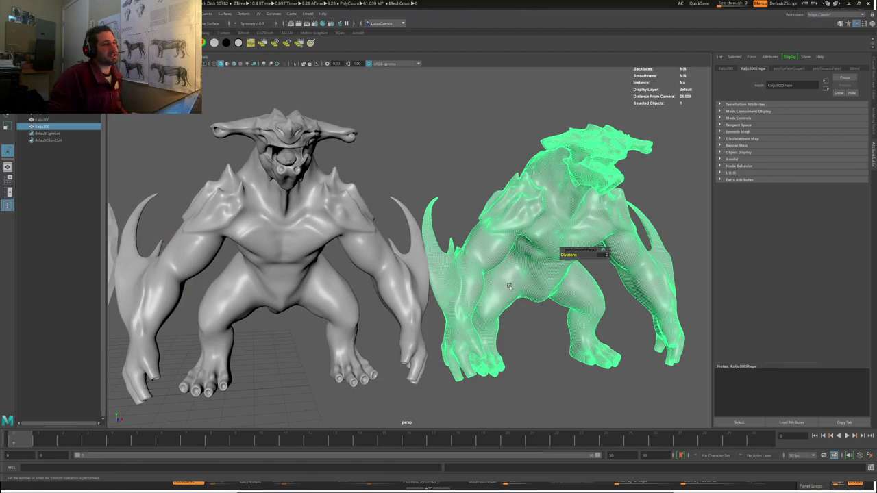
left_click_drag(442, 289, 376, 222, "alt")
left_click(318, 214)
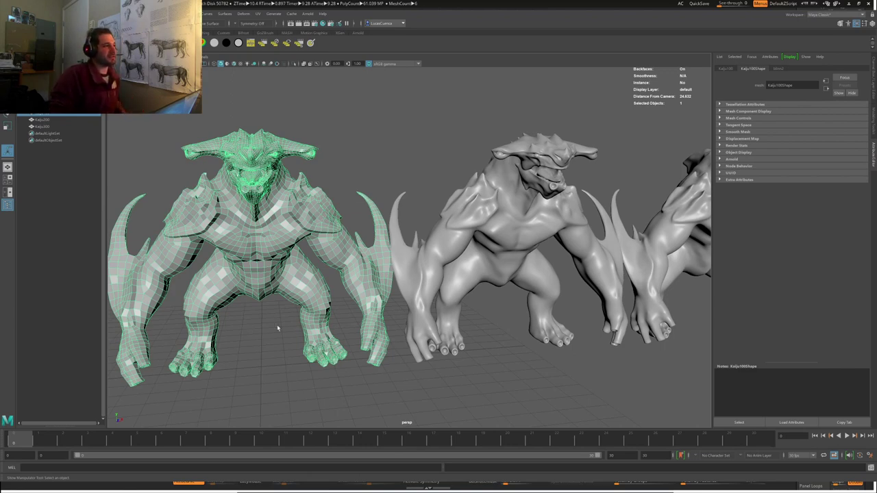
Step: Examine the unsmoothed Kaiju100 from behind and from the front, ending with all three meshes in view
middle_click_drag(281, 284, 327, 292, "alt")
left_click_drag(327, 292, 414, 302, "alt")
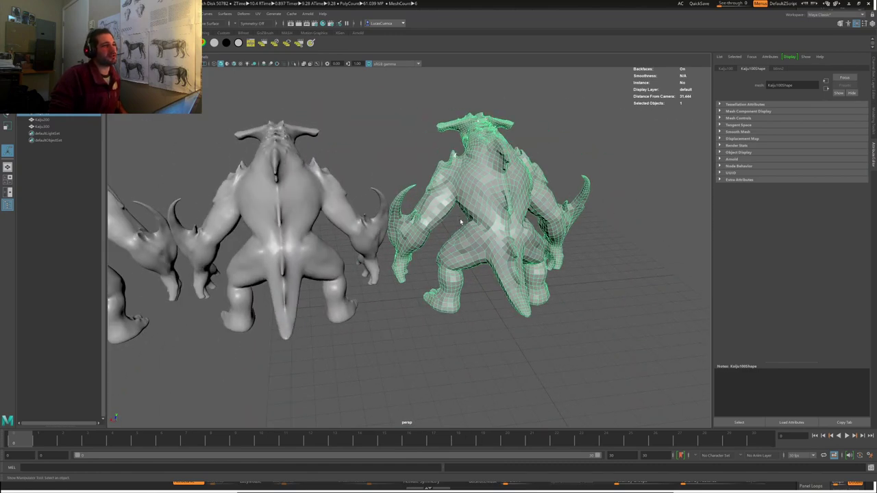
middle_click_drag(479, 226, 416, 313, "alt")
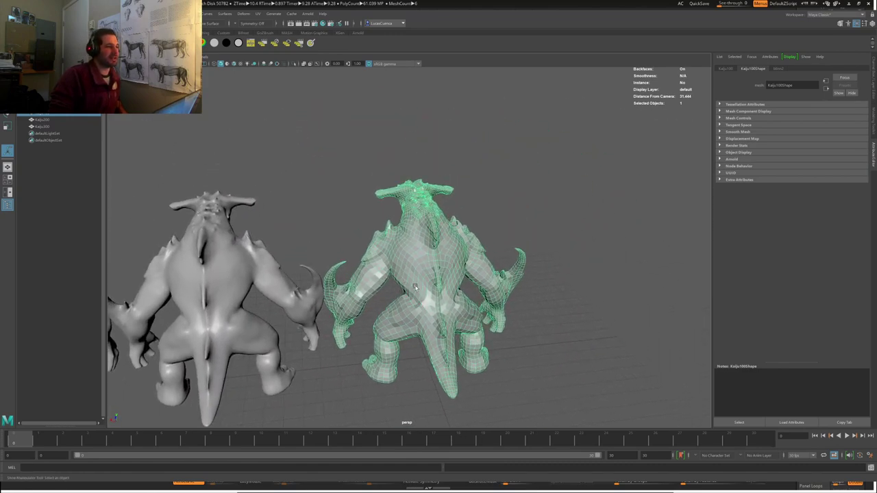
left_click_drag(416, 293, 461, 293, "alt")
right_click_drag(460, 293, 443, 291, "alt")
middle_click_drag(443, 290, 367, 238, "alt")
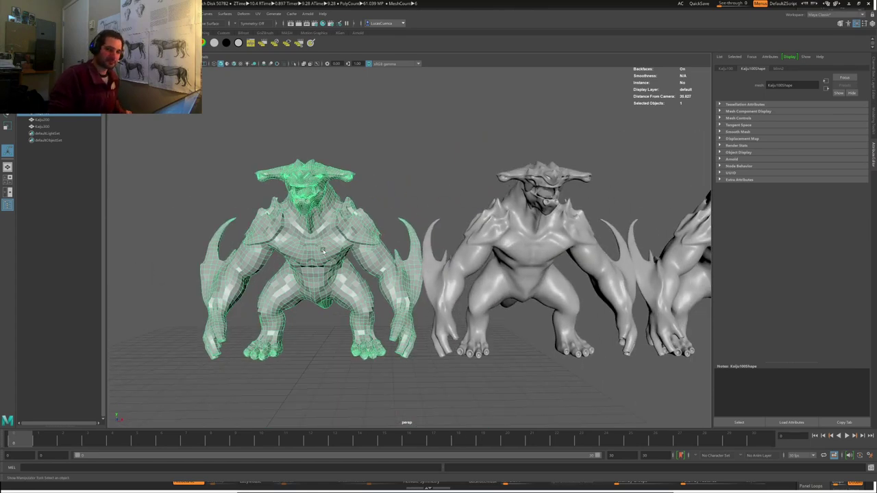
middle_click_drag(423, 285, 390, 281, "alt")
right_click_drag(480, 277, 449, 274, "alt")
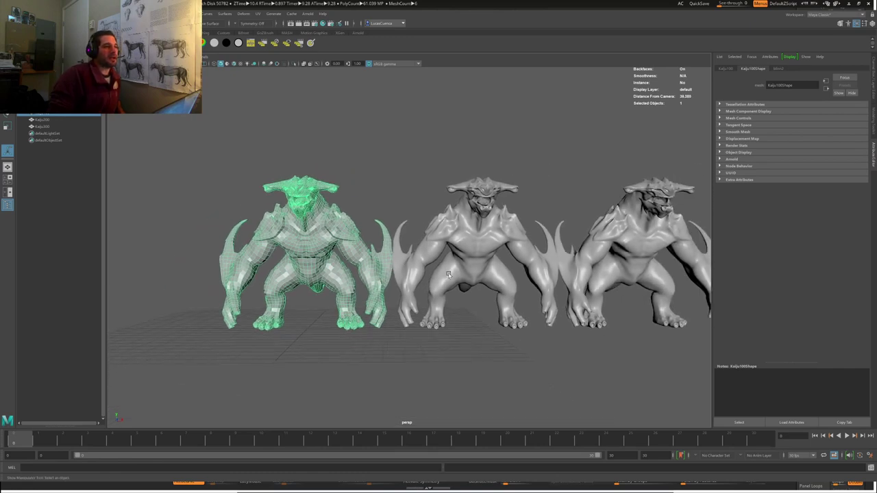
middle_click_drag(448, 274, 355, 276, "alt")
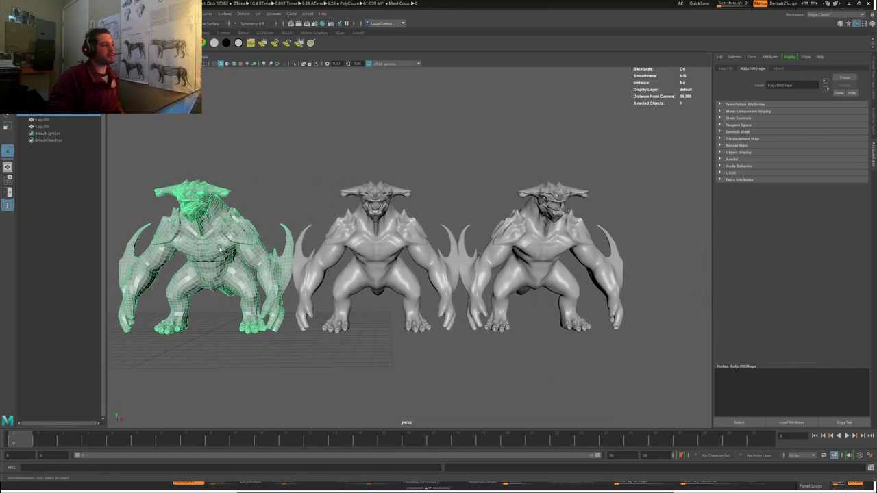
Step: Select Kaiju200 and Kaiju300 in turn to compare their wireframes with all three meshes side by side
left_click(357, 288)
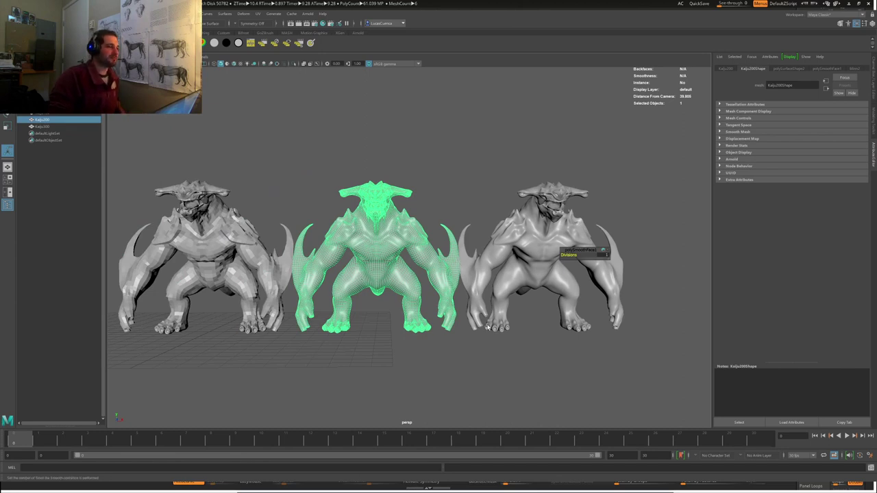
middle_click_drag(487, 326, 388, 325, "alt")
middle_click_drag(308, 319, 352, 326, "alt")
scroll(442, 254, "down", 1)
middle_click_drag(443, 254, 401, 257, "alt")
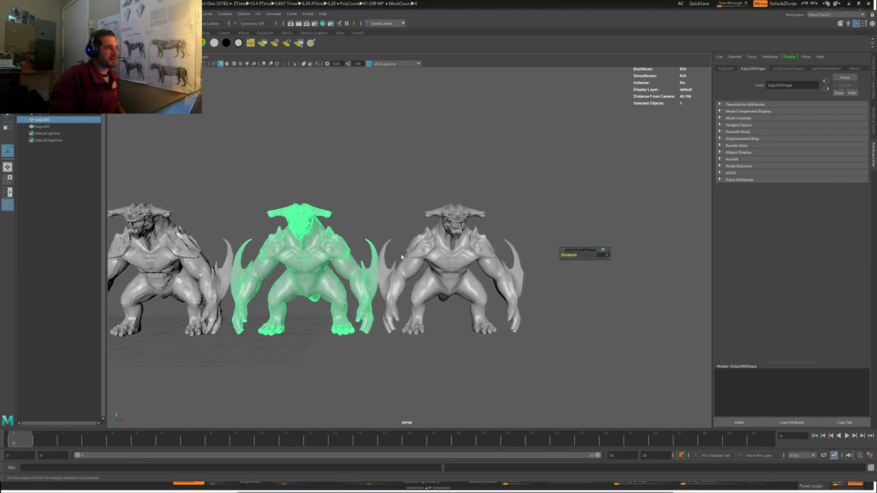
left_click(448, 256)
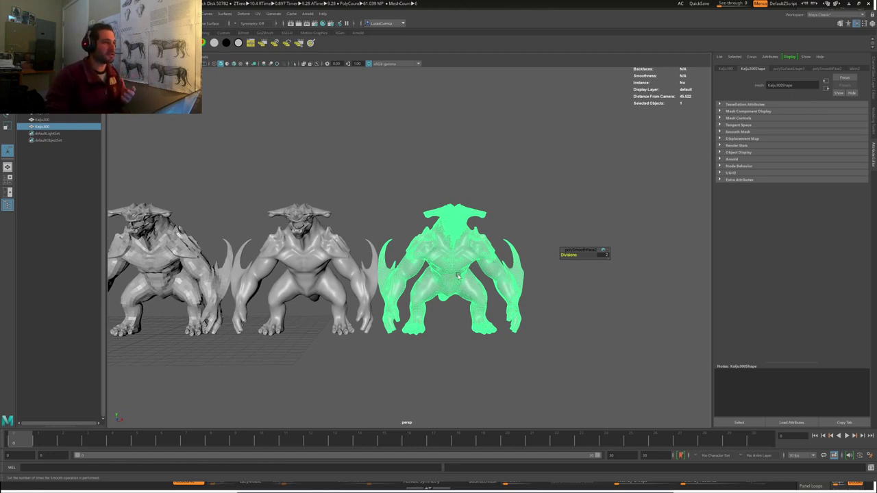
middle_click_drag(431, 265, 457, 269, "alt")
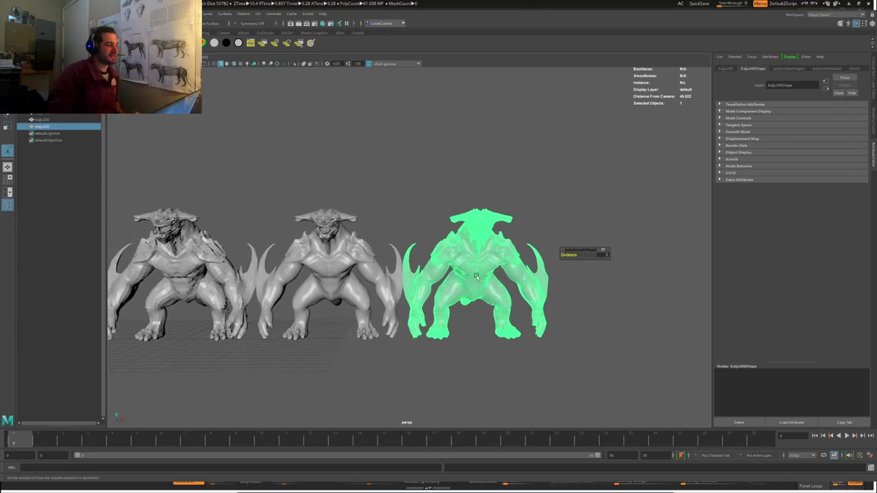
Step: Select a patch of vertices on Kaiju300's left shoulder with Soft Selection enabled
middle_click_drag(521, 279, 500, 294, "alt")
right_click_drag(500, 294, 582, 311, "alt")
middle_click_drag(583, 312, 420, 303, "alt")
key("F9")
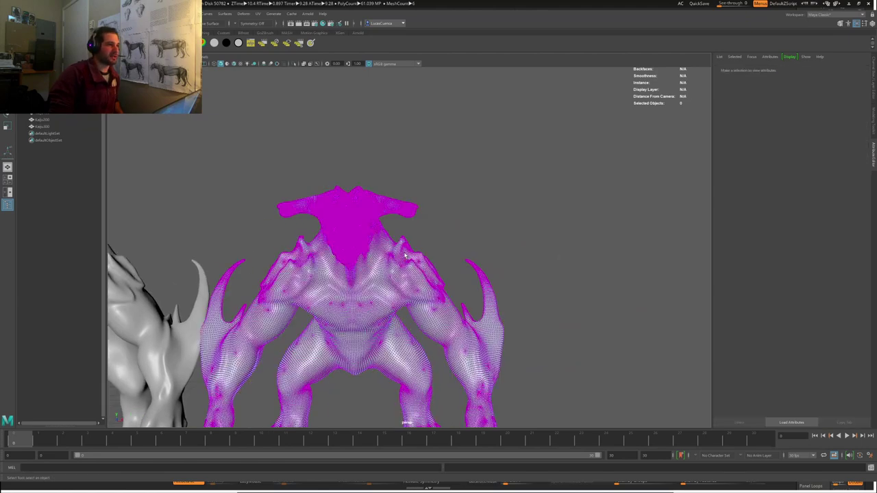
left_click_drag(404, 253, 431, 279)
key("b")
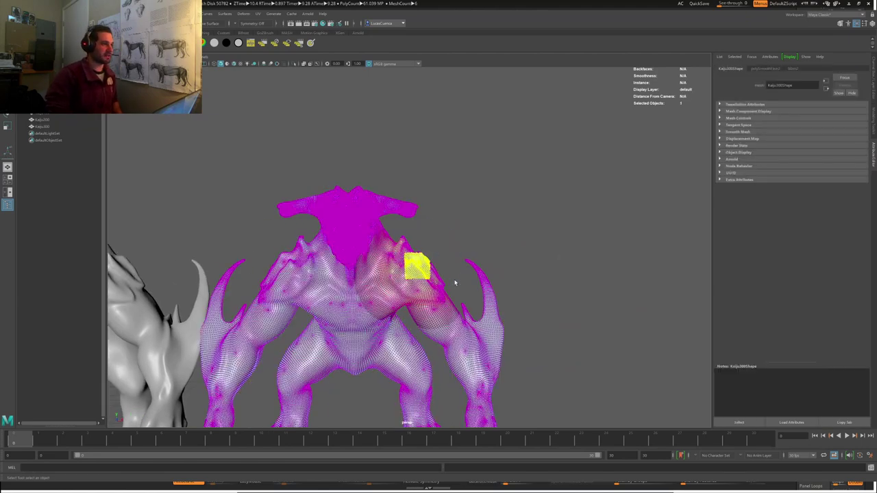
Step: Move the soft-selected shoulder vertices up and outward to deform Kaiju300, and return to object mode with nothing selected
key("w")
left_click_drag(418, 268, 457, 229)
left_click(509, 201)
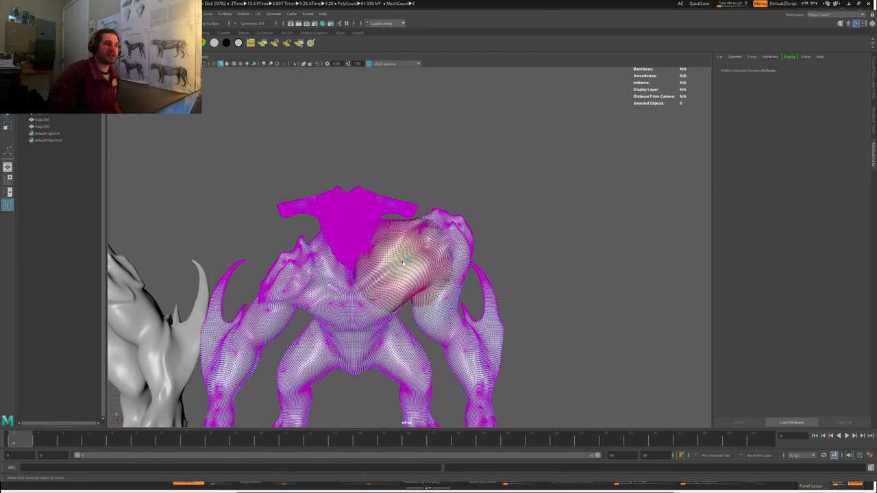
key("F8")
right_click_drag(587, 260, 441, 186, "alt")
left_click(441, 186)
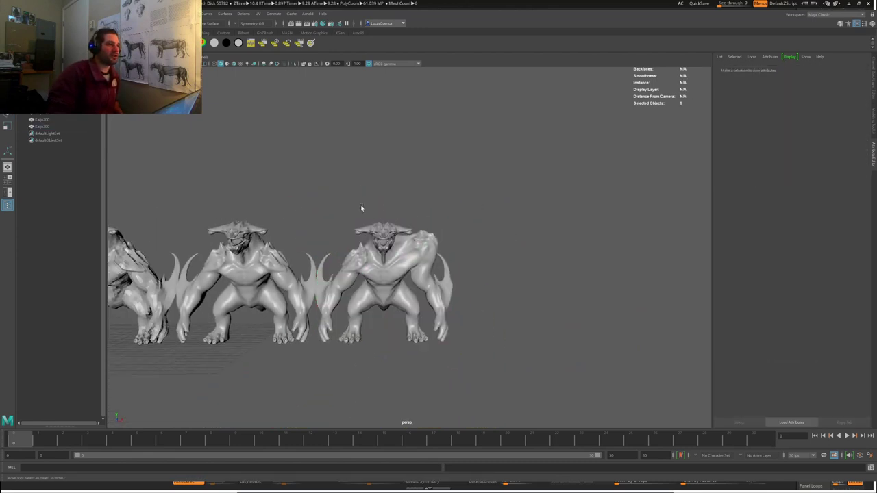
middle_click_drag(362, 209, 443, 205, "alt")
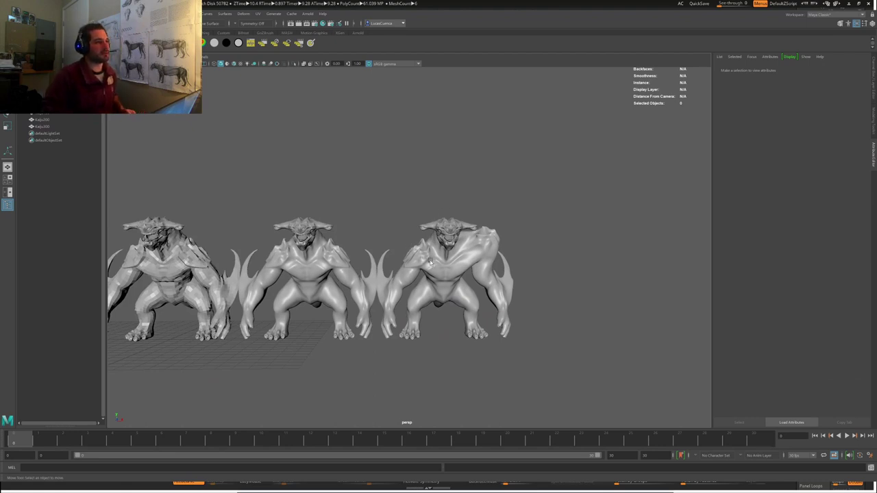
Step: Create a blend shape on Kaiju200 with the deformed Kaiju300 as its target, and display Kaiju200's channels and inputs
left_click(291, 259)
left_click(203, 272, "shift")
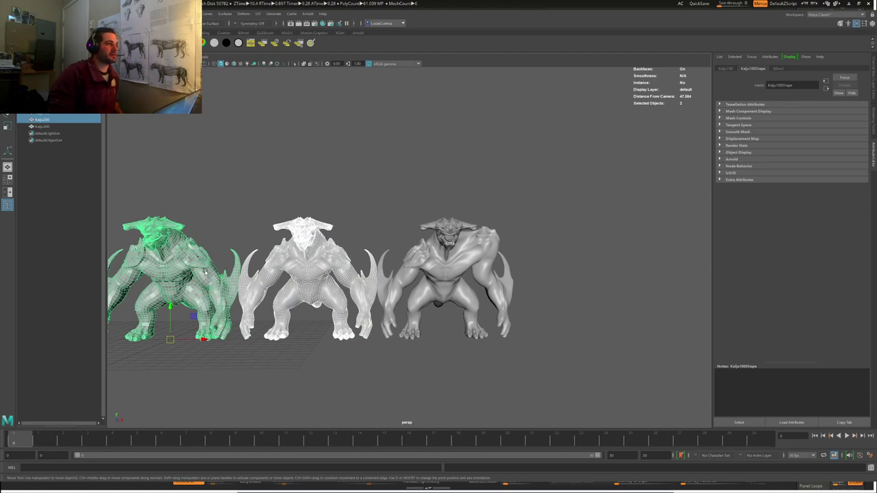
left_click(452, 264)
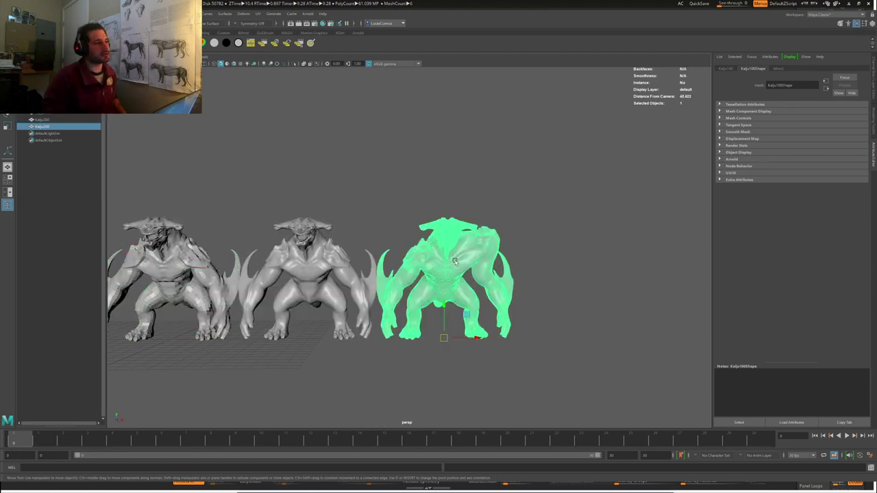
left_click(318, 262, "shift")
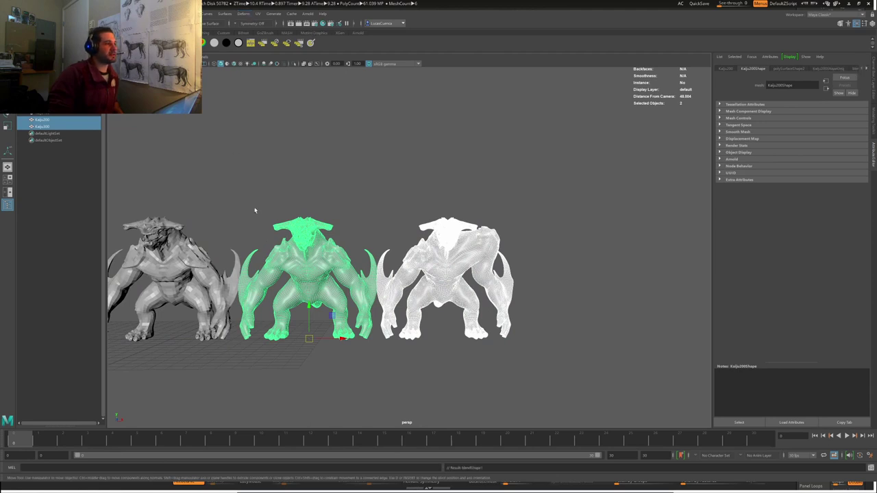
left_click(288, 243)
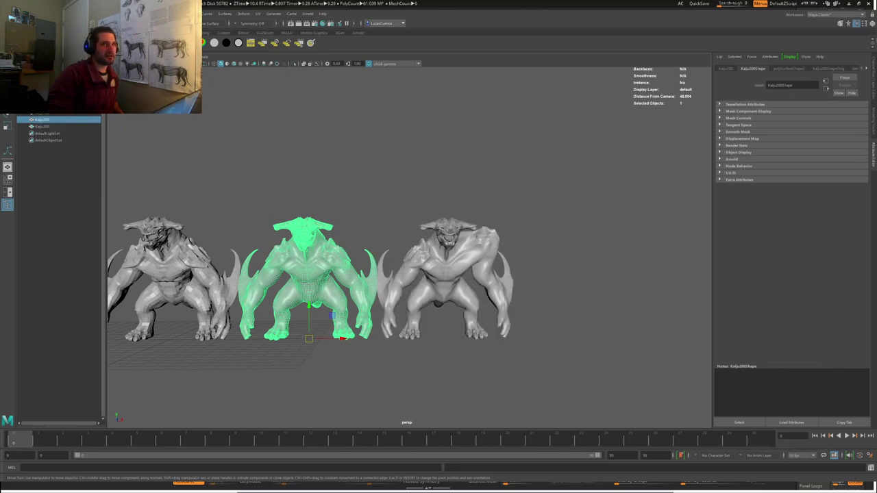
left_click(871, 23)
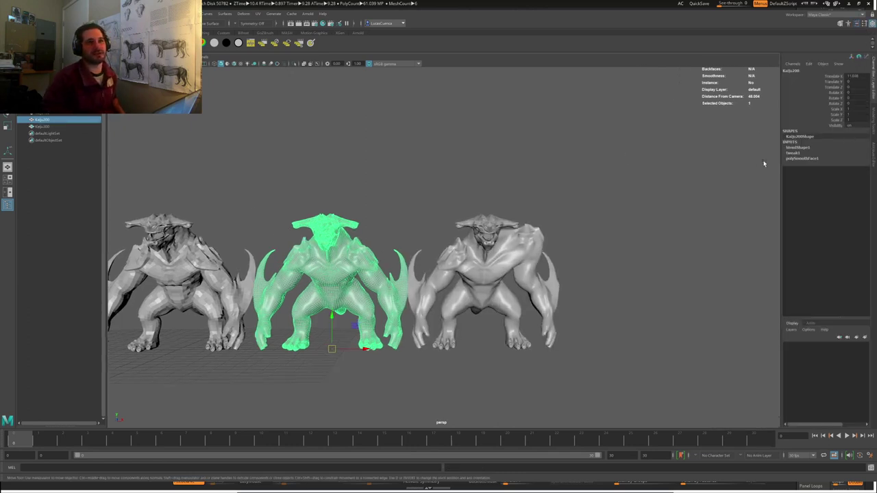
Step: Set the Kaiju300 target weight of Kaiju200's blend shape to 1
left_click(791, 149)
left_click(836, 164)
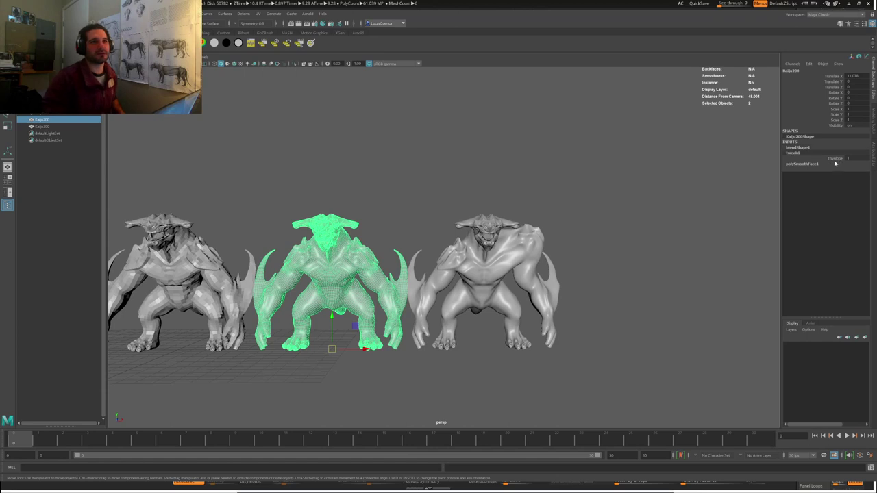
left_click(802, 148)
left_click(833, 158)
middle_click_drag(479, 168, 522, 238)
middle_click_drag(380, 275, 487, 288, "alt")
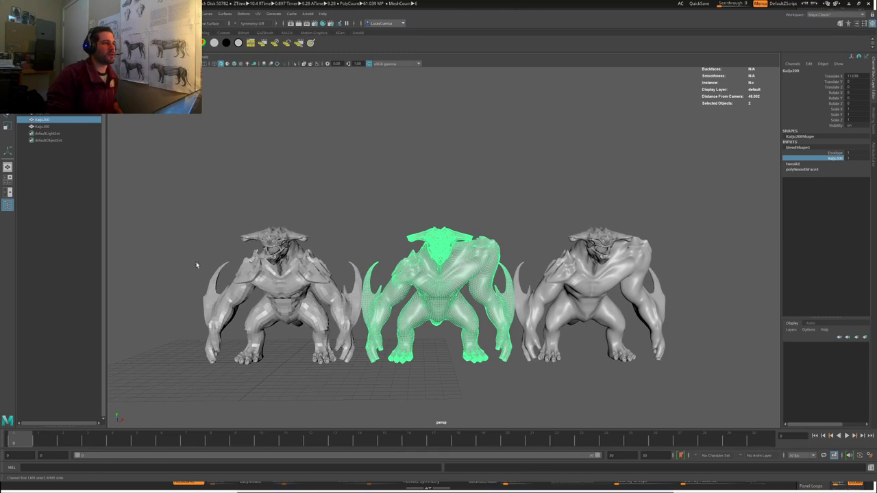
Step: Create a blend shape on Kaiju100 with the deformed Kaiju300 as its target
left_click(640, 273)
key("w")
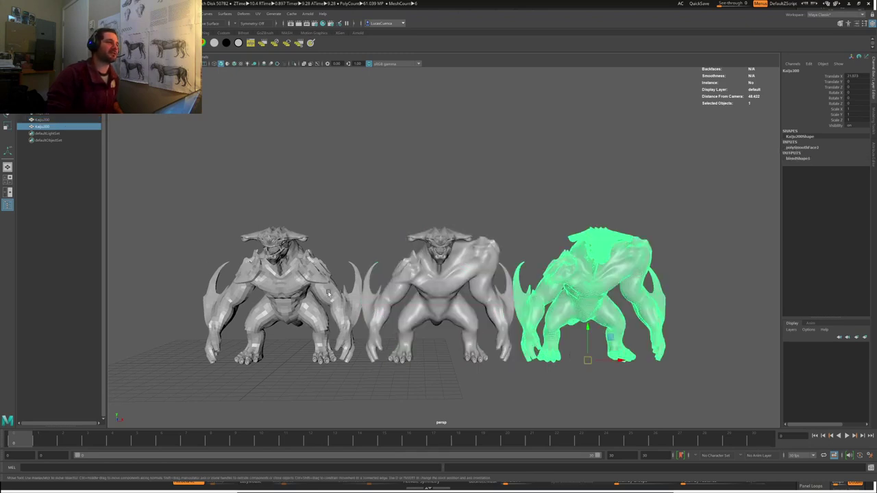
left_click(339, 310, "shift")
key("g")
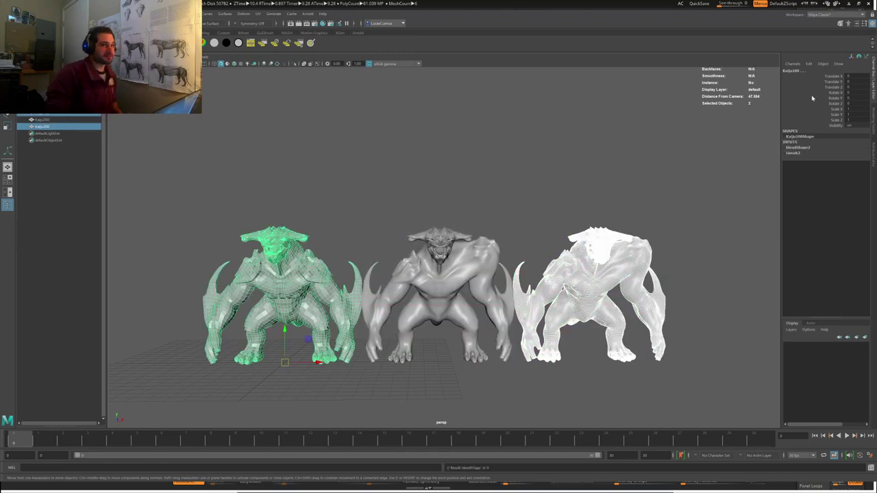
Step: Set the Kaiju300 target weight of Kaiju100's new blend shape to 1
left_click(799, 147)
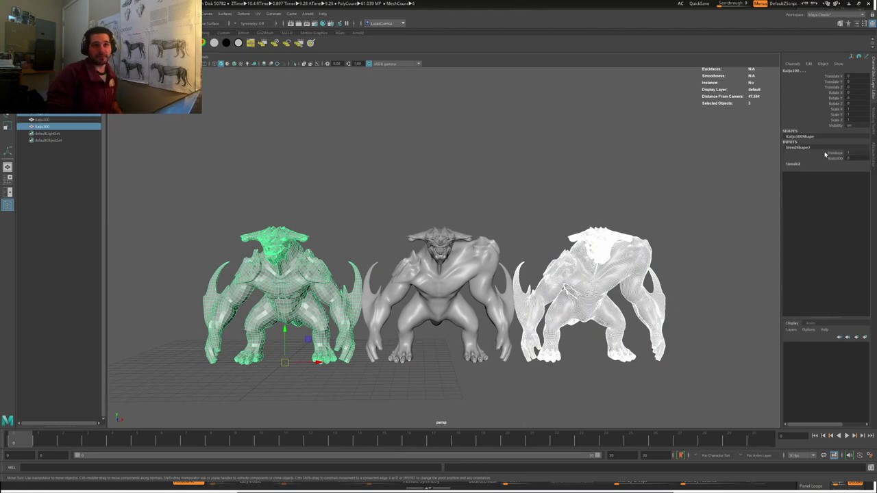
left_click(833, 158)
middle_click_drag(424, 205, 474, 205)
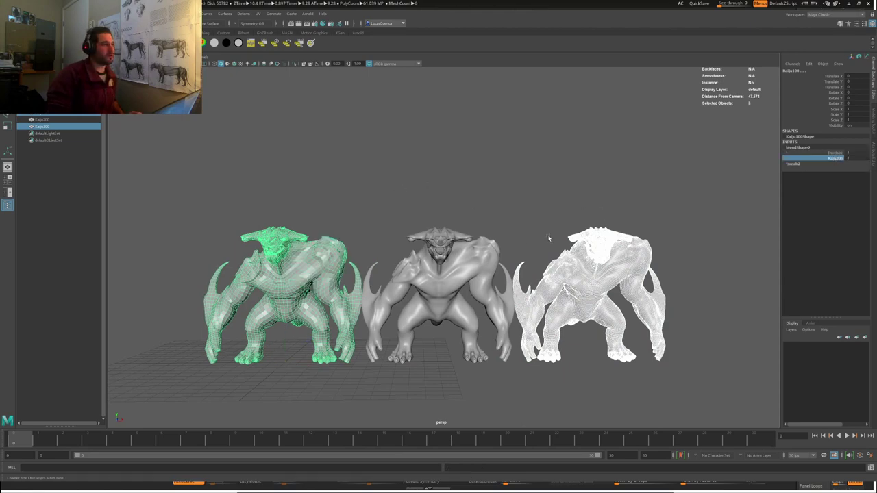
middle_click_drag(548, 238, 525, 188)
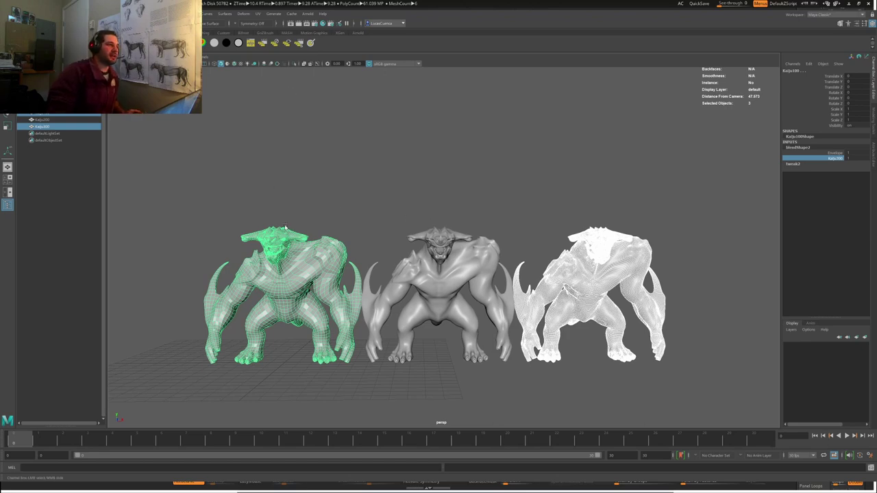
Step: Examine the deformed Kaiju100's torso, chest and shoulder wireframe up close
left_click_drag(281, 271, 470, 253, "alt")
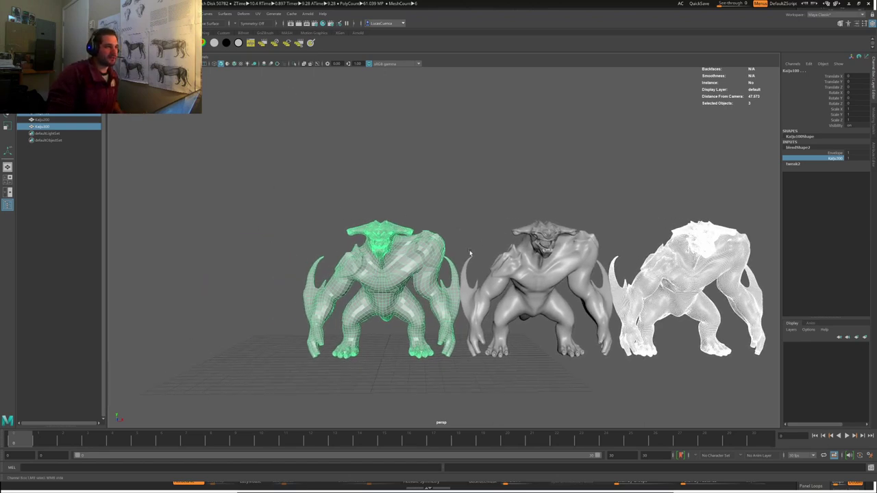
key("f")
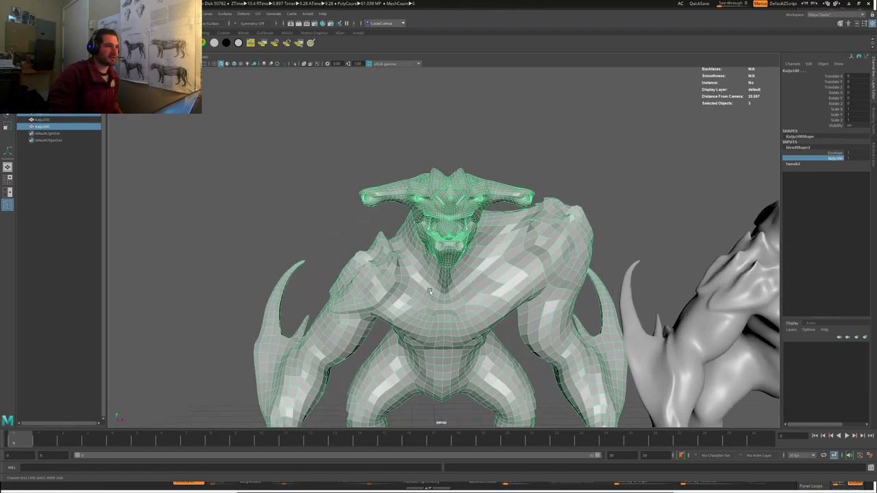
scroll(429, 292, "up", 5)
middle_click_drag(458, 230, 457, 137, "alt")
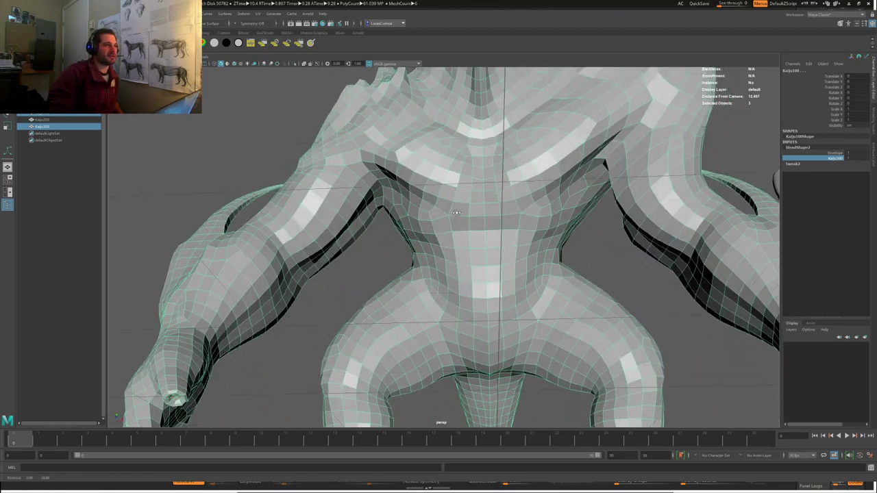
left_click_drag(458, 137, 462, 161, "alt")
middle_click_drag(462, 161, 468, 281, "alt")
right_click_drag(468, 281, 488, 252, "alt")
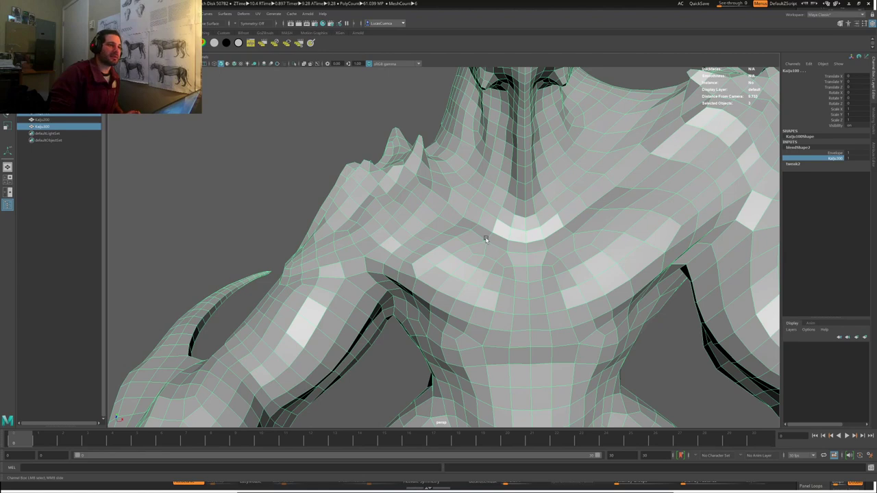
middle_click_drag(621, 257, 538, 268, "alt")
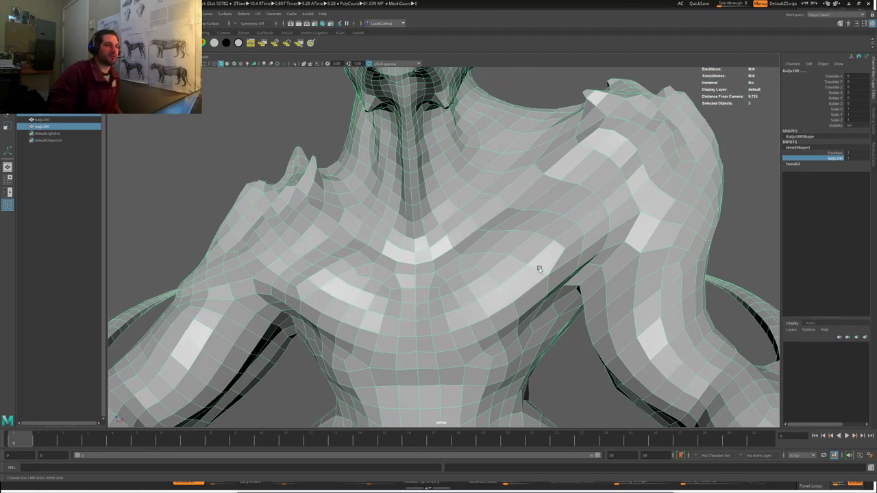
right_click_drag(552, 266, 445, 262, "alt")
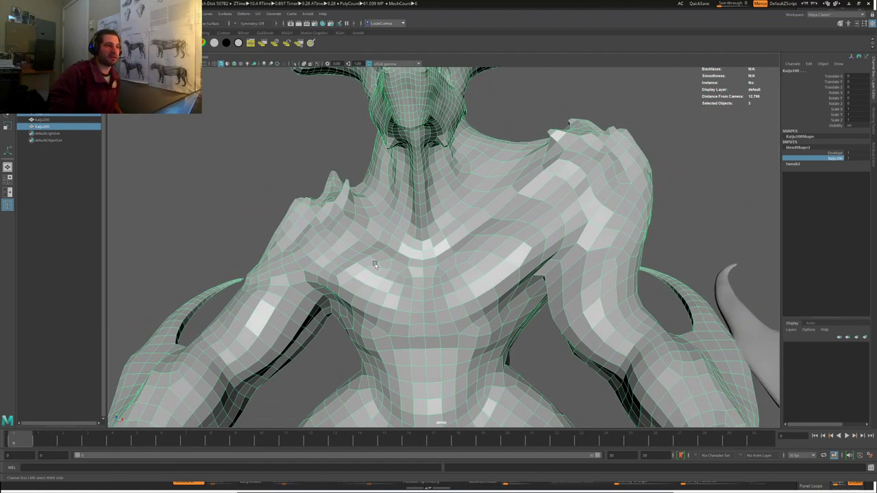
Step: Bring all three kaiju back into view and select Kaiju100, Kaiju200 and Kaiju300 in turn to compare their deformed shoulders
middle_click_drag(445, 261, 274, 305, "alt")
right_click_drag(539, 297, 411, 267, "alt")
middle_click_drag(767, 262, 535, 264, "alt")
right_click_drag(616, 265, 520, 263, "alt")
middle_click_drag(520, 263, 474, 274, "alt")
left_click_drag(466, 274, 412, 272, "alt")
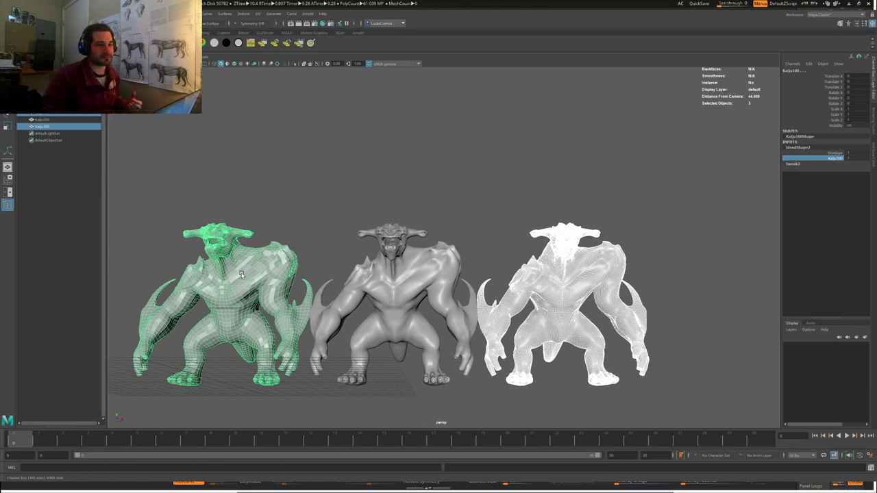
left_click(562, 172)
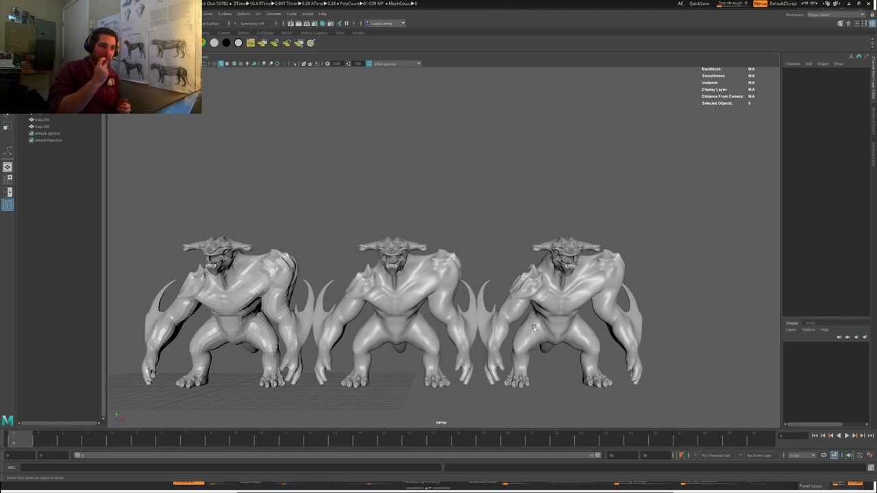
left_click(269, 296)
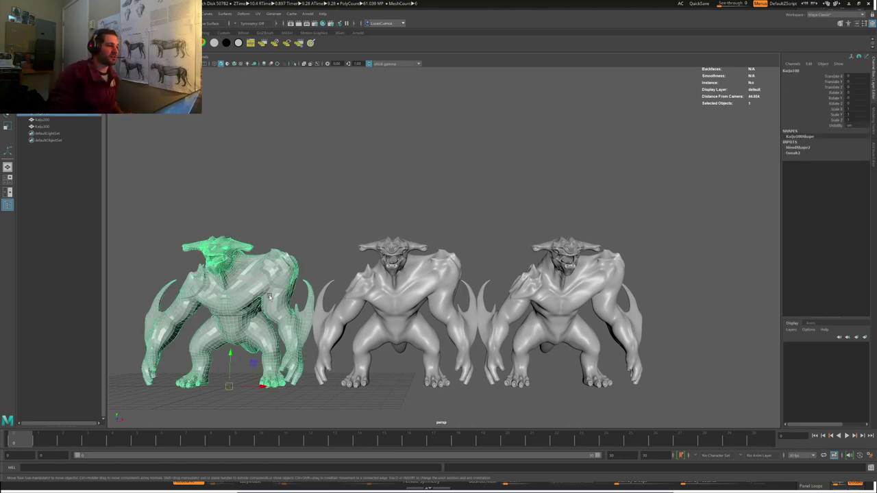
left_click(402, 284)
left_click(525, 303)
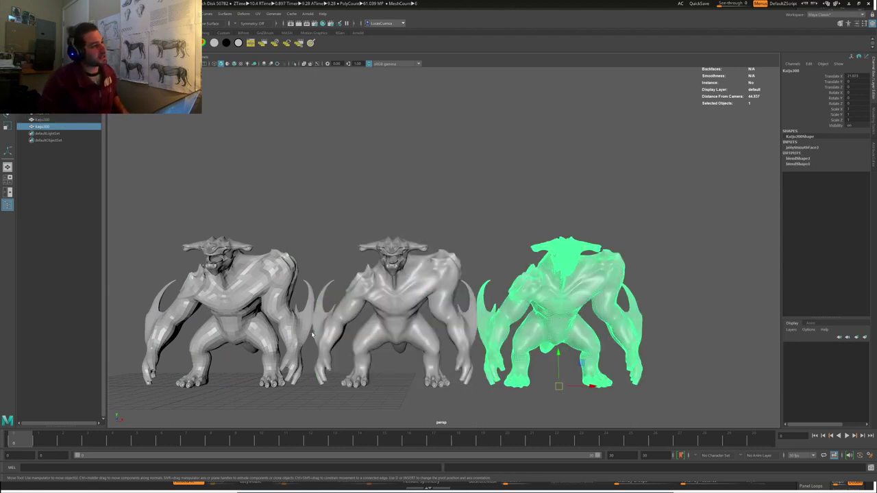
Step: Set the Kaiju300 target weight of Kaiju100's blend shape to 0
middle_click_drag(316, 336, 413, 313, "alt")
left_click(324, 284)
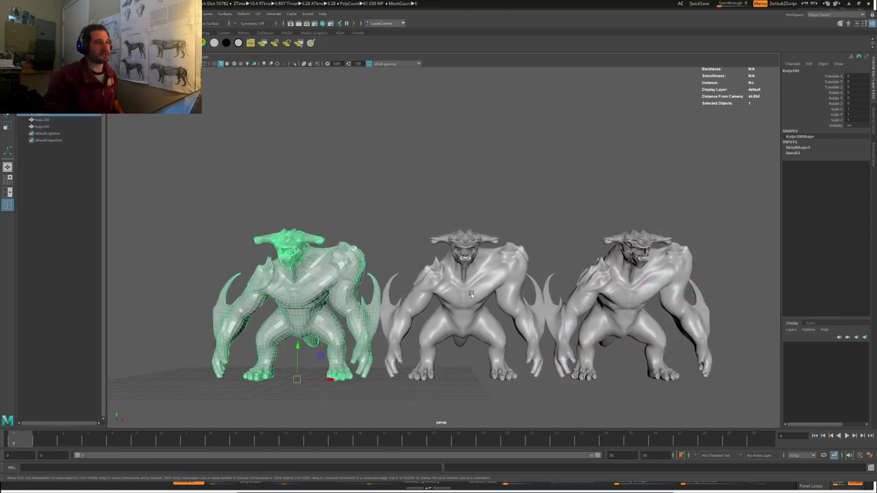
left_click(798, 148)
left_click(835, 159)
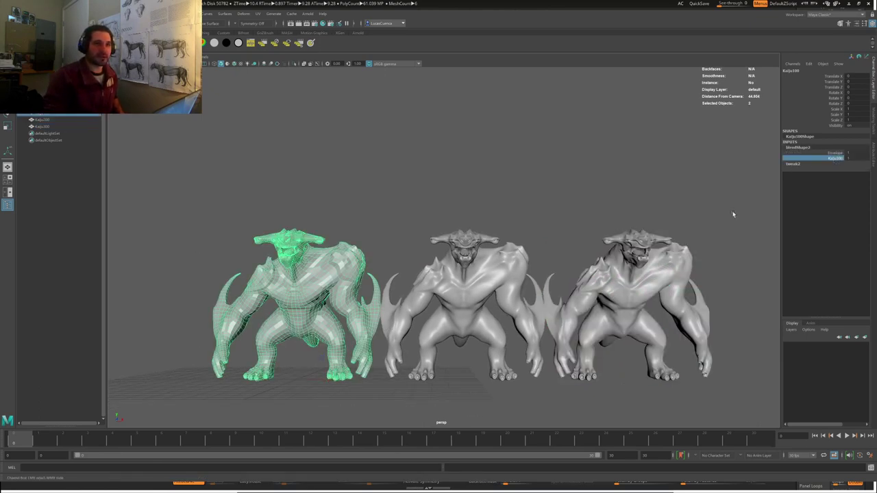
middle_click_drag(232, 313, 295, 341, "alt")
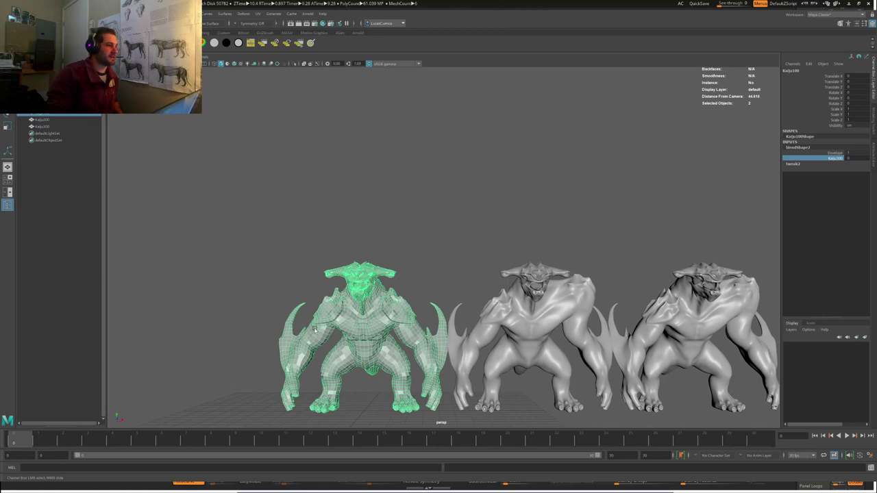
left_click_drag(313, 328, 318, 326, "alt")
Step: Examine Kaiju100's UV shells and its UV set options in the UV Editor
left_click(355, 314)
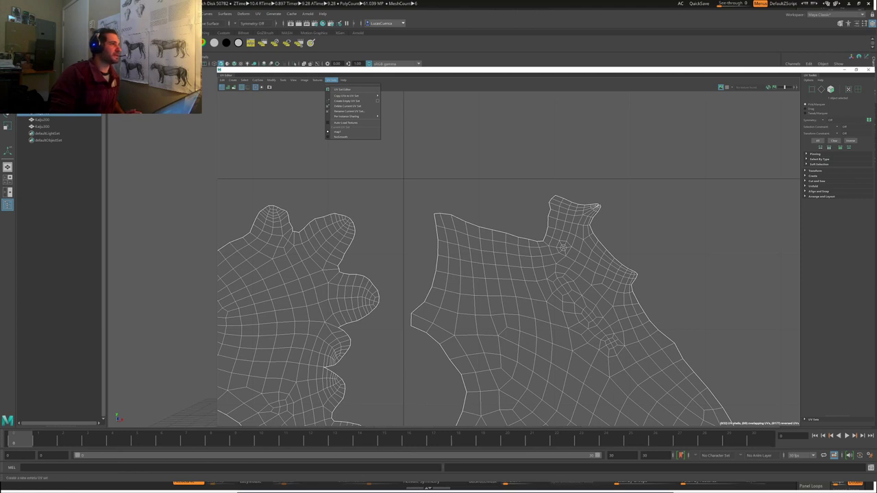
left_click(346, 100)
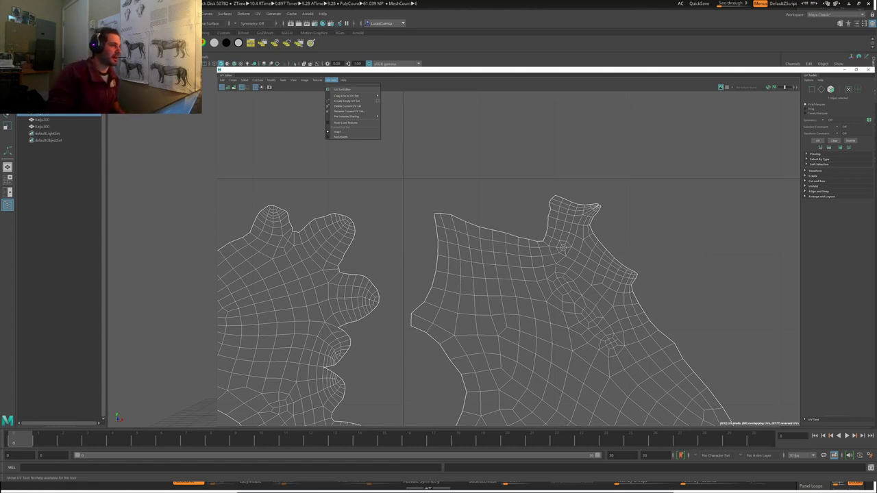
left_click(538, 236)
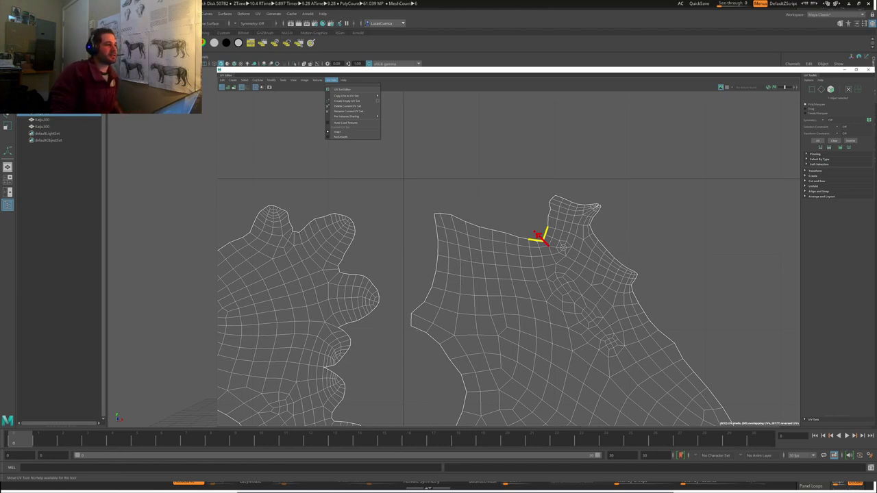
key("Right")
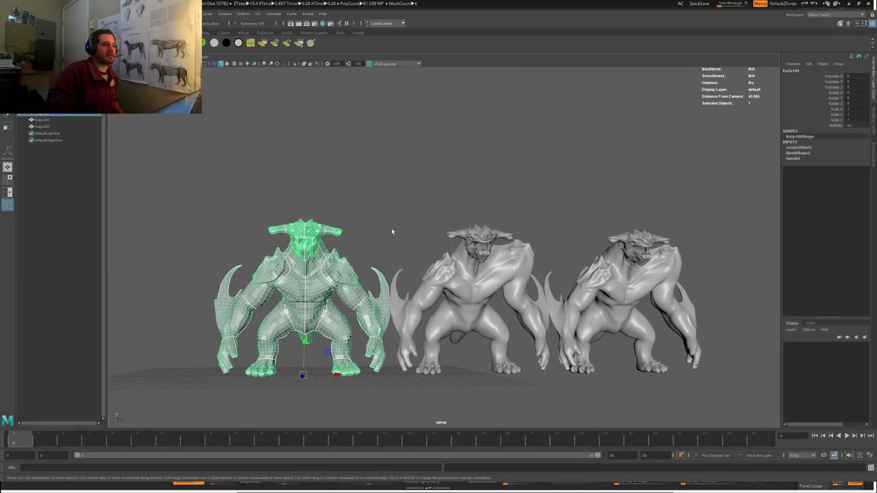
Step: Select Kaiju300 and test its target weight on Kaiju100's blend shape at 1, returning the weight to 0
middle_click_drag(483, 219, 356, 197, "alt")
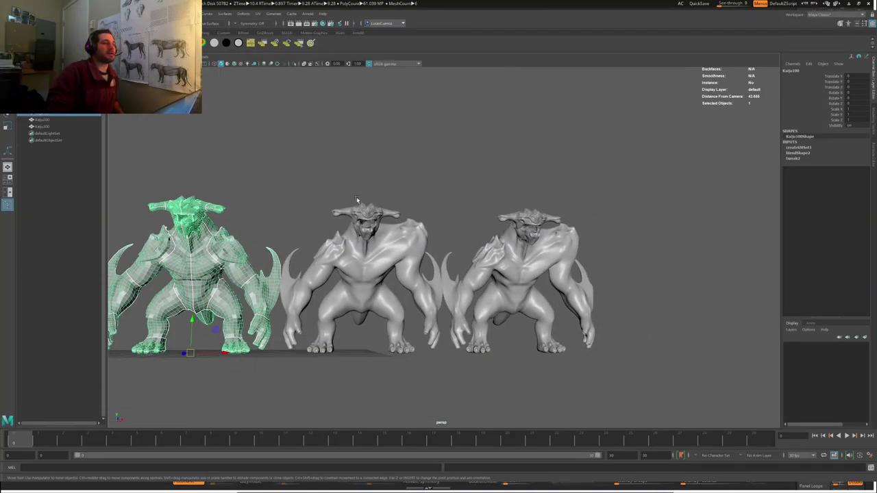
left_click_drag(288, 172, 253, 193, "alt")
middle_click_drag(278, 186, 356, 163, "alt")
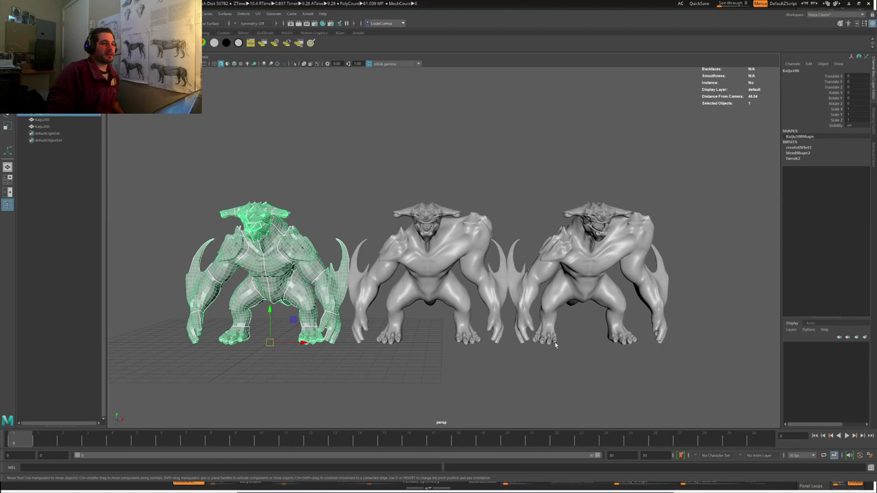
left_click(584, 259)
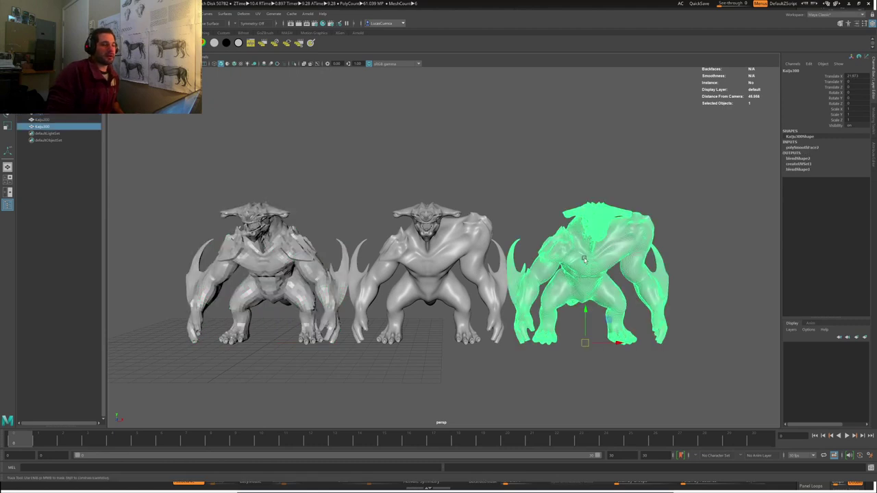
middle_click_drag(584, 259, 590, 241, "alt")
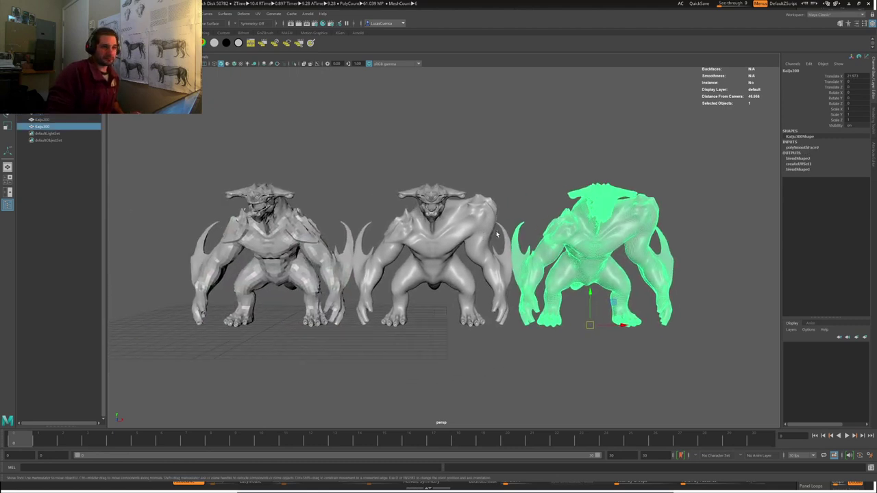
left_click(810, 148)
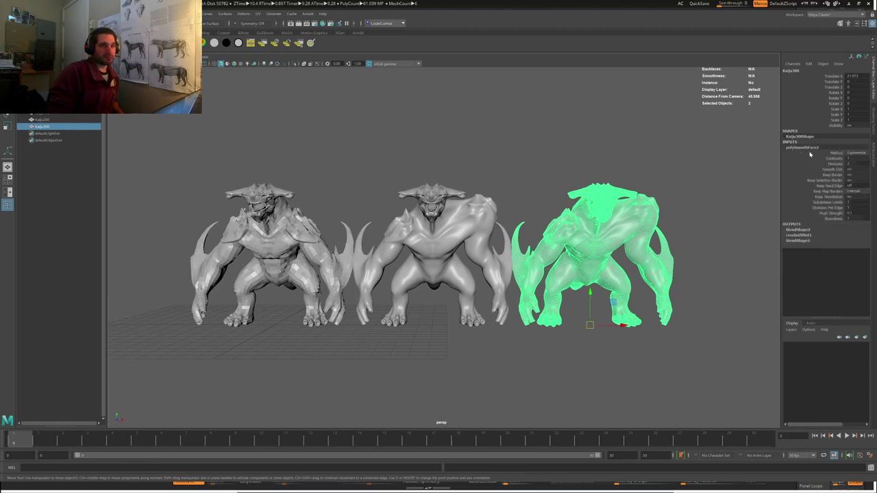
left_click(806, 230)
left_click(837, 241)
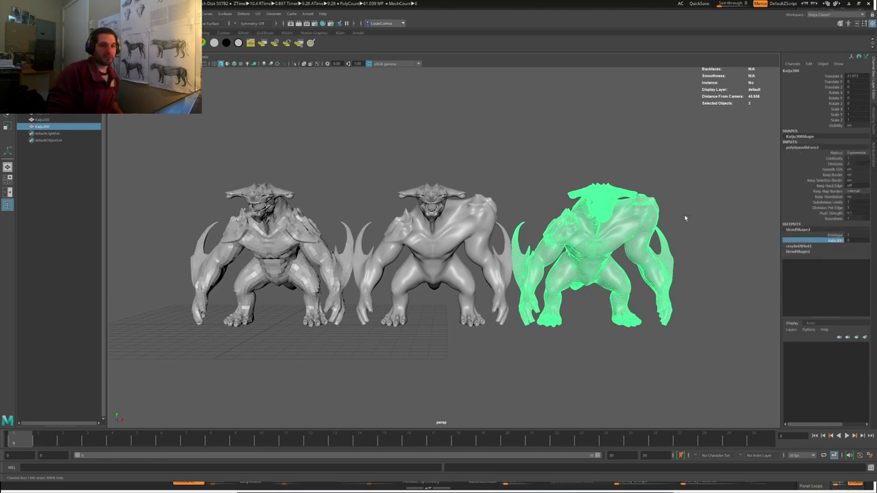
middle_click_drag(499, 184, 705, 158)
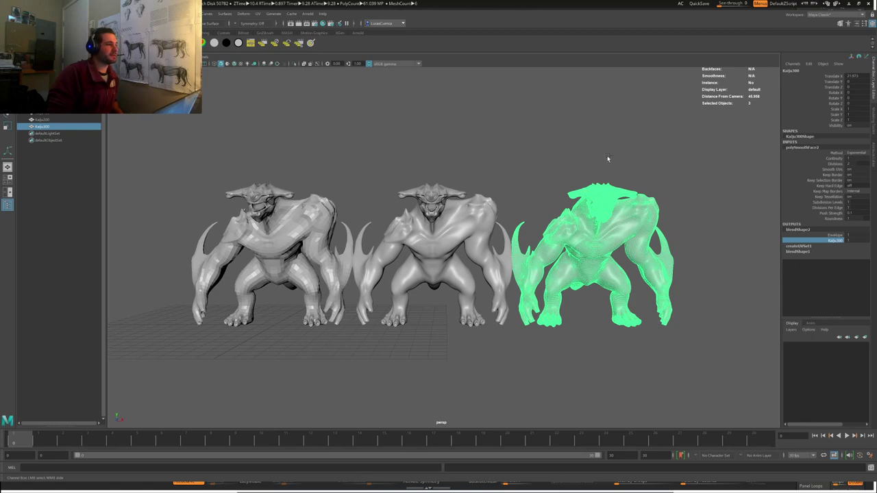
middle_click_drag(606, 159, 536, 157)
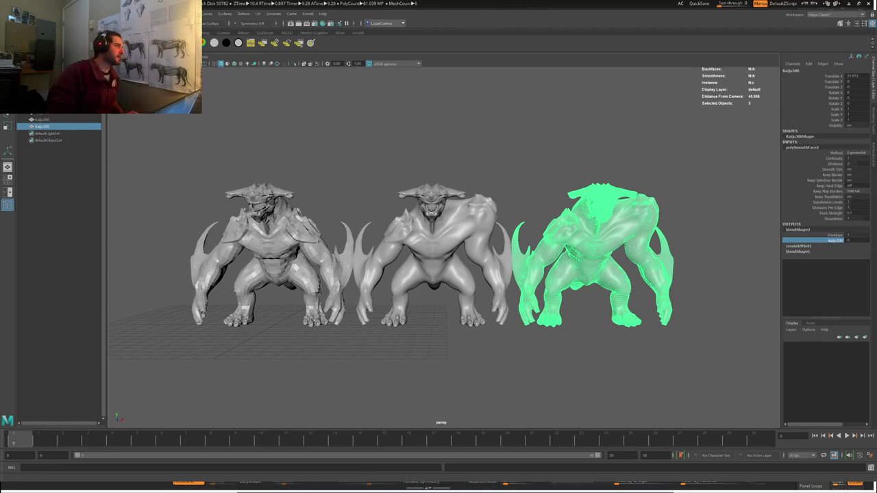
Step: Hide Kaiju100, Kaiju200 and Kaiju300, and show the previously hidden kaiju group on its own
left_click(49, 114, "shift")
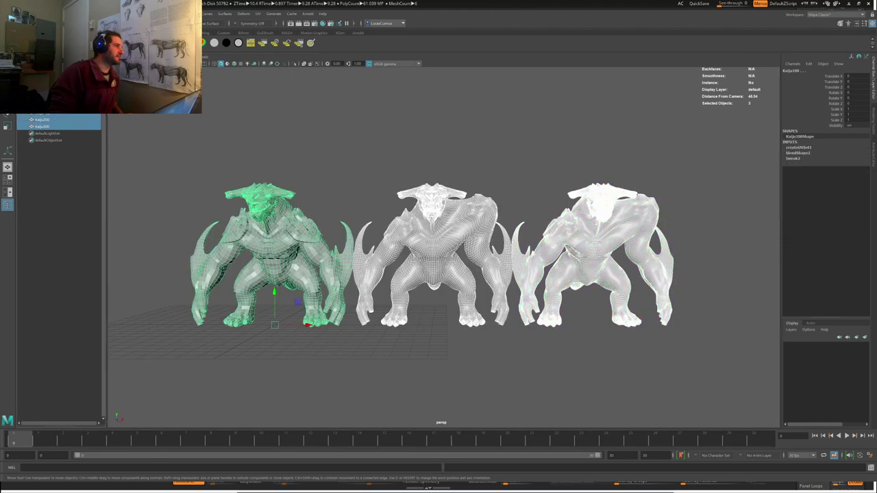
left_click(38, 106)
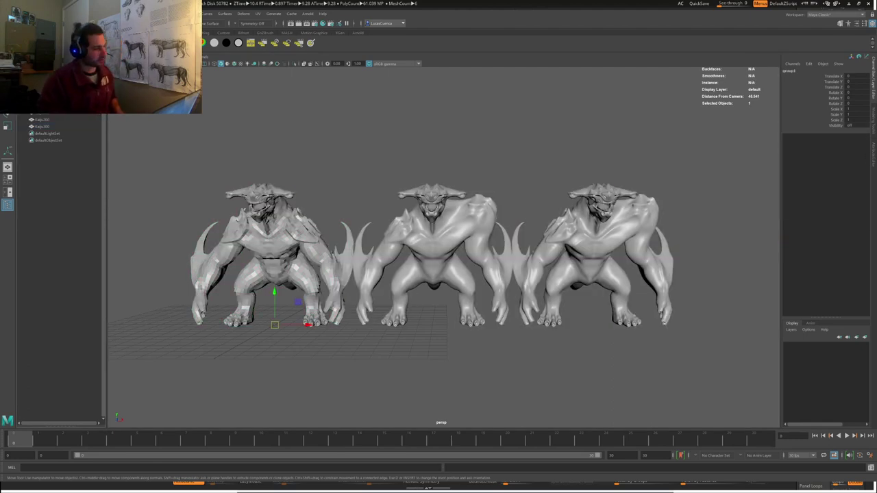
left_click(325, 232)
key("alt+h")
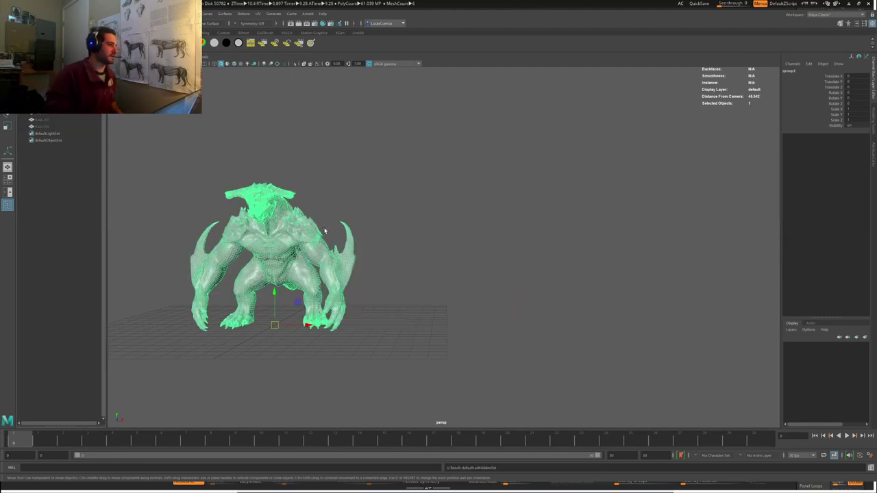
Step: Duplicate the kaiju group, renaming the original group lod100 and the copy lod200
left_click(24, 106)
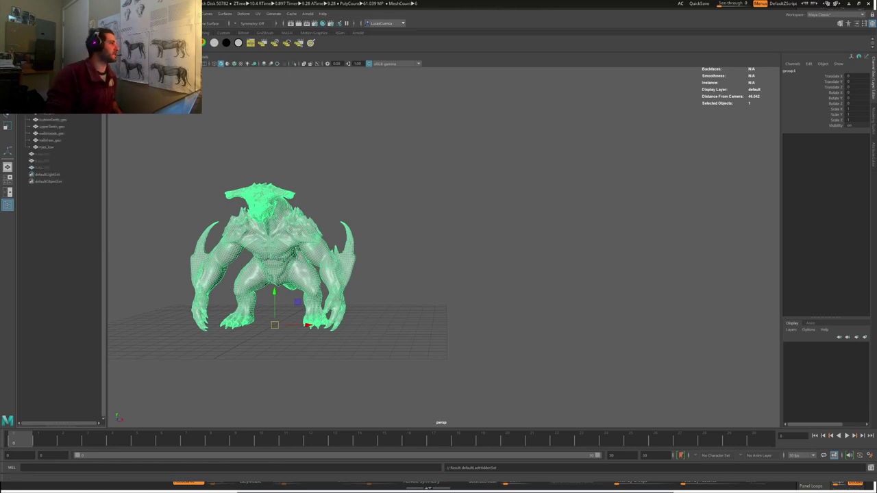
left_click(27, 112)
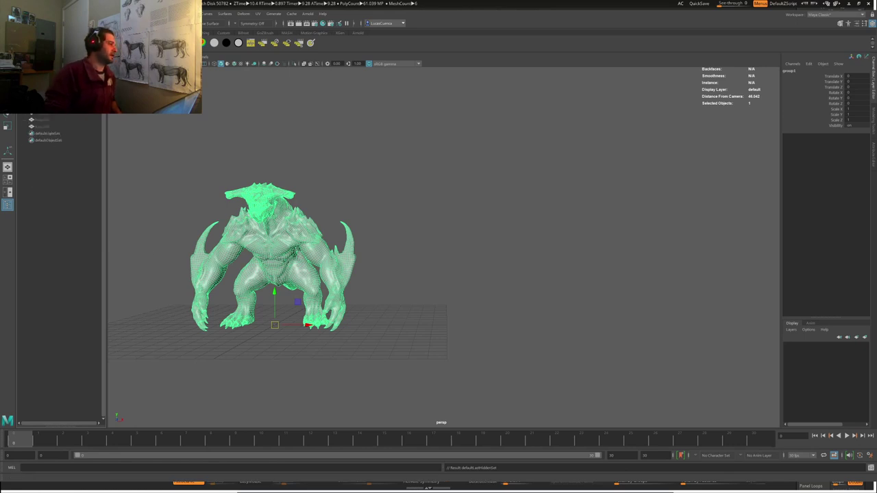
key("ctrl+g")
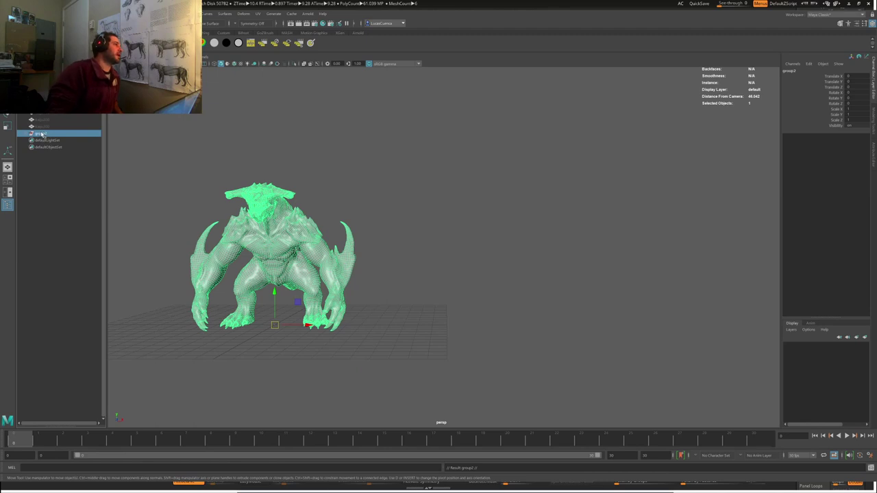
left_click(46, 111)
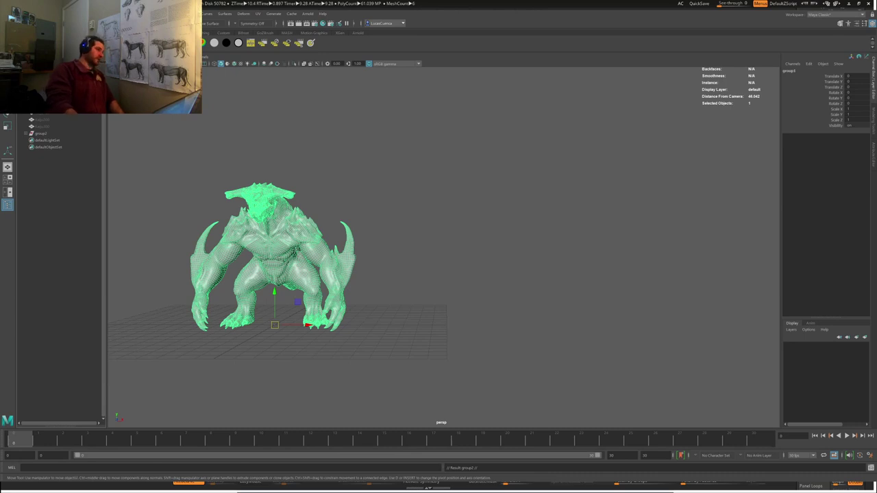
key("Return")
double_click(41, 133)
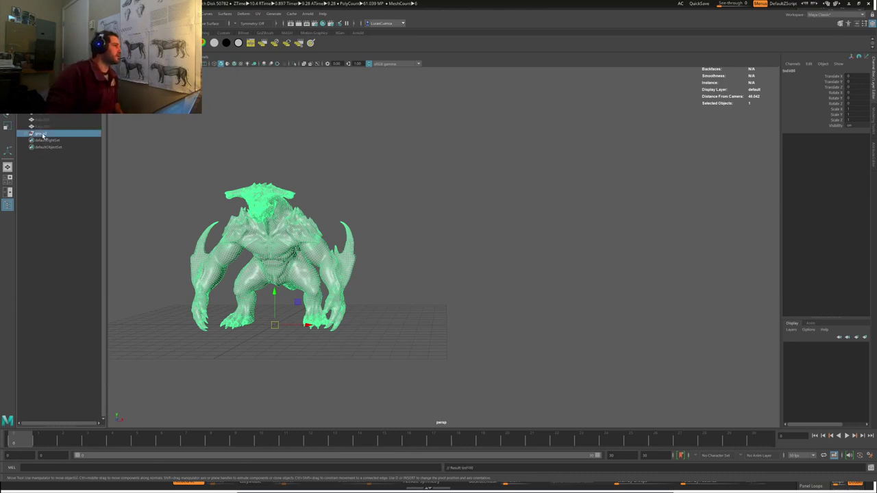
type("lod200")
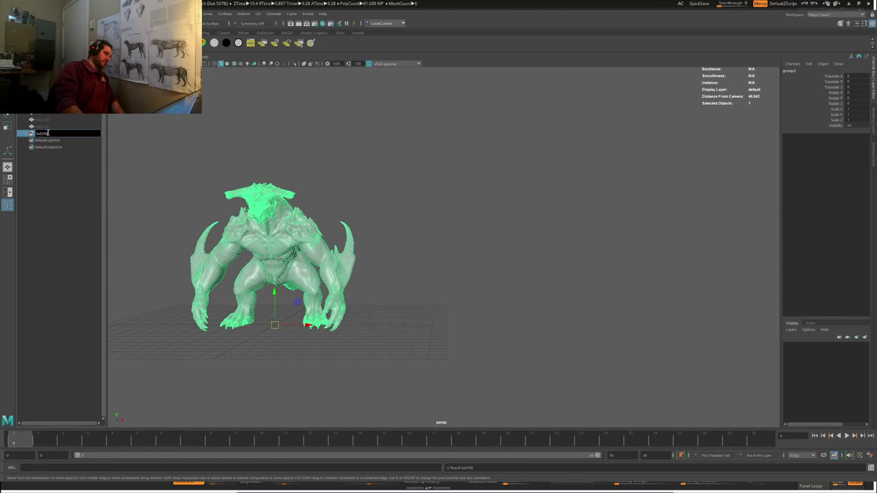
key("Return")
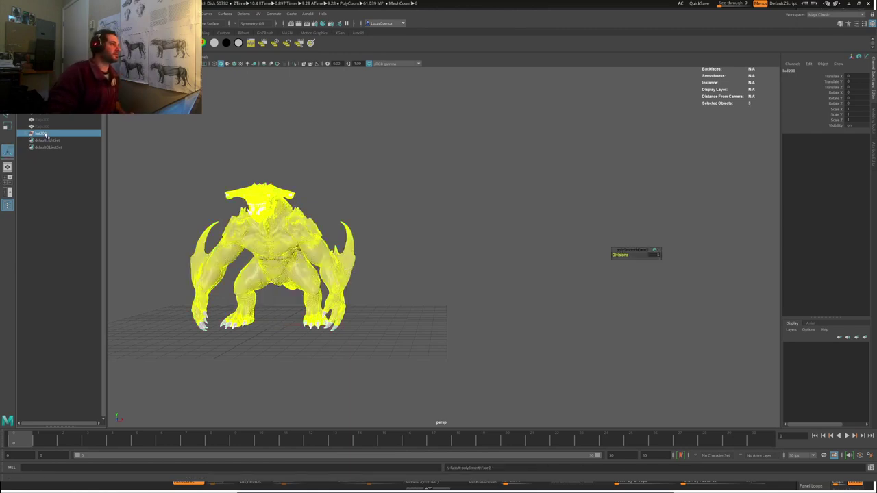
Step: Smooth the meshes in the lod200 group and move the group about 13 units along X, beside lod100
double_click(44, 129)
left_click(43, 135)
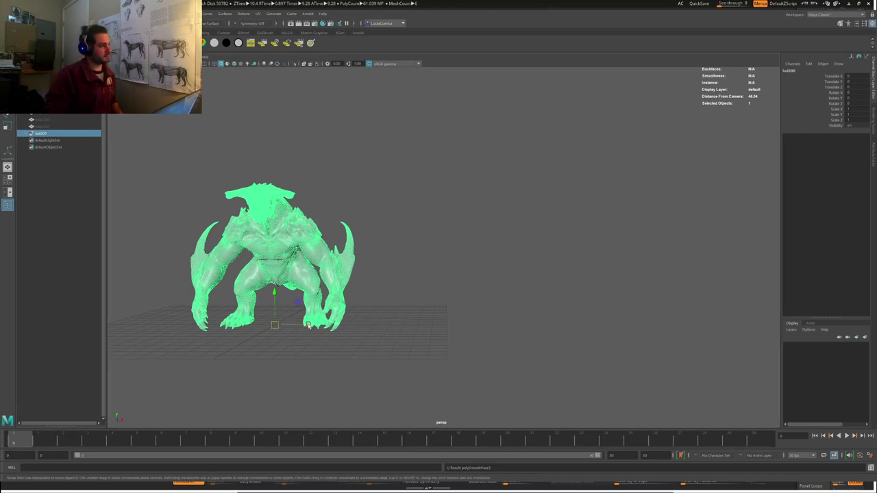
left_click_drag(349, 319, 484, 299)
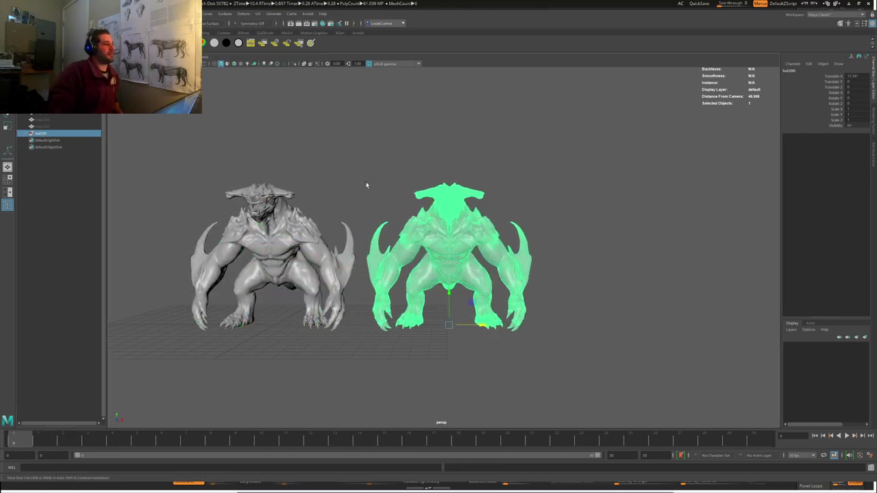
middle_click_drag(353, 172, 396, 165, "alt")
left_click(396, 165)
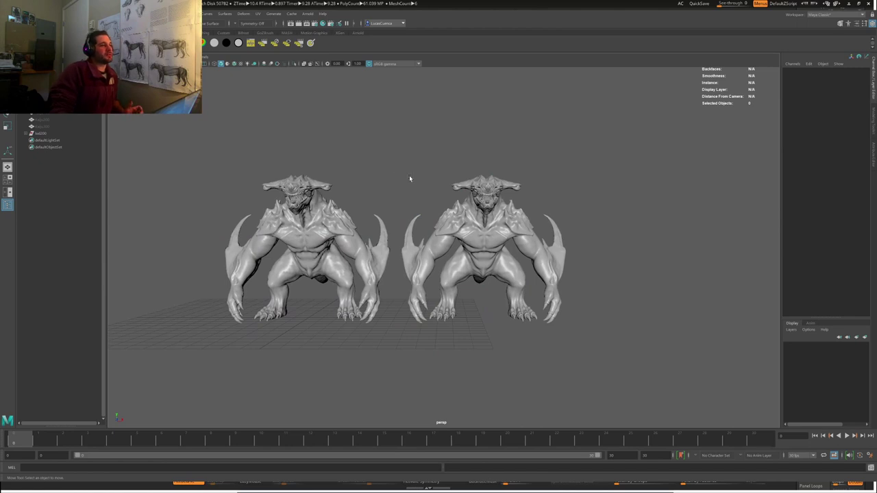
Step: Deform lod200's body mesh by pulling its shoulder vertices upward and outward, and return to object selection
middle_click_drag(526, 214, 477, 238, "alt")
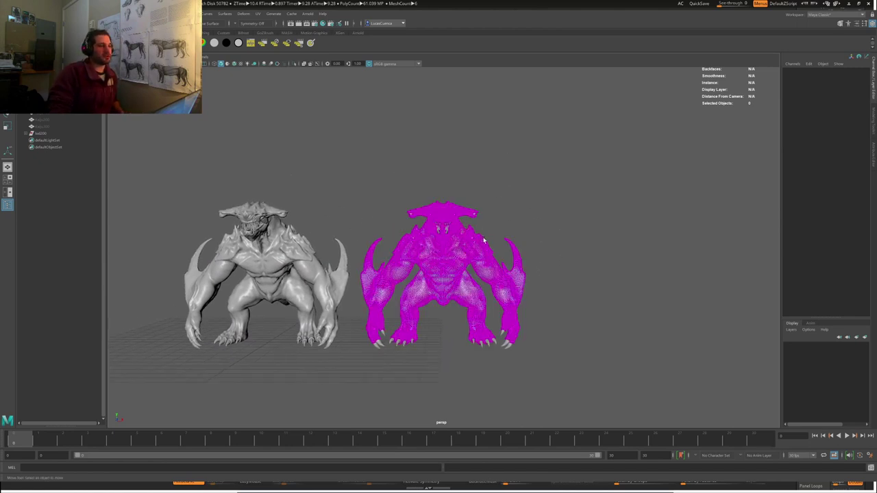
left_click(484, 239)
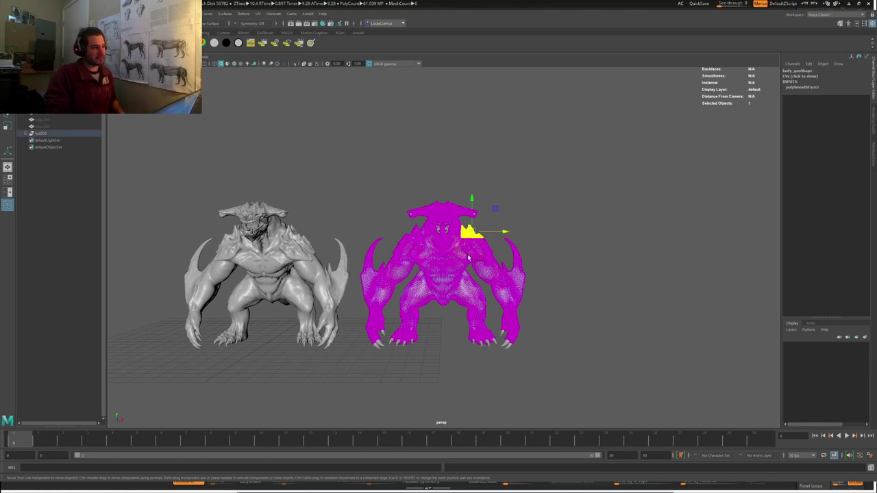
left_click_drag(480, 233, 514, 201)
left_click(585, 188)
right_click_drag(487, 246, 557, 196)
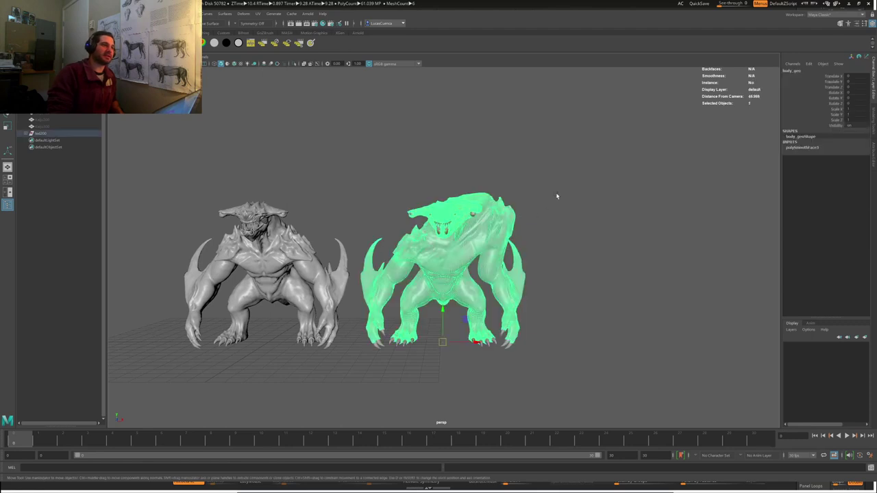
left_click(556, 196)
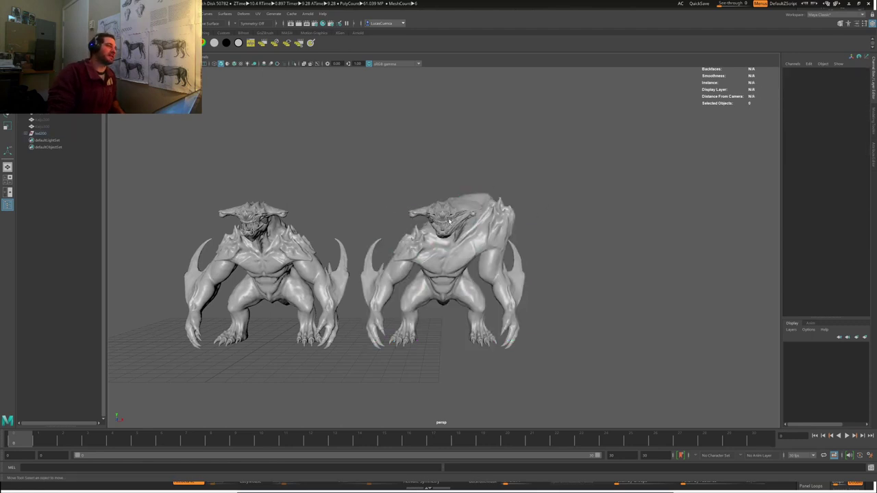
Step: Select the vertices of the outer eye lens beside the raised shoulder on lod200
scroll(450, 221, "up", 5)
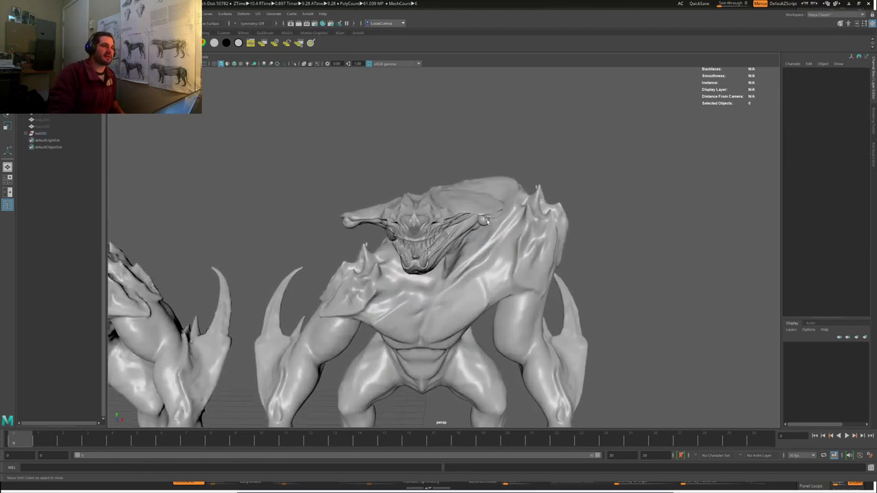
right_click_drag(478, 221, 465, 220)
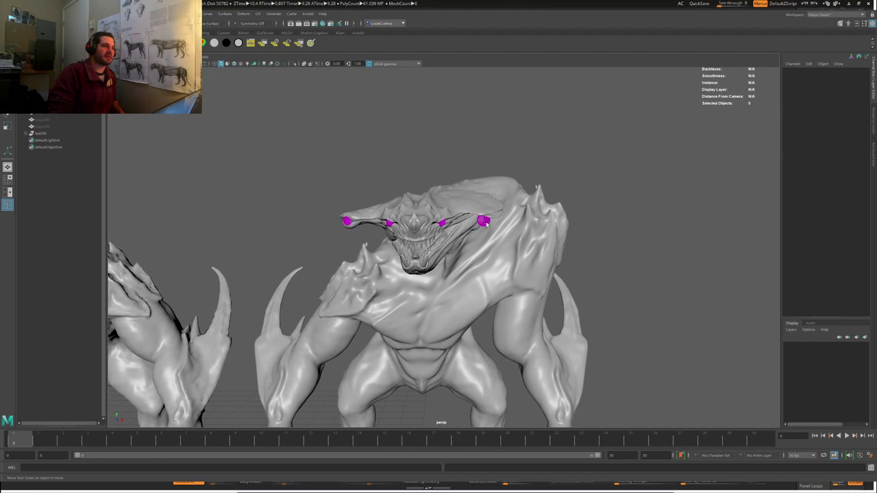
left_click(483, 218)
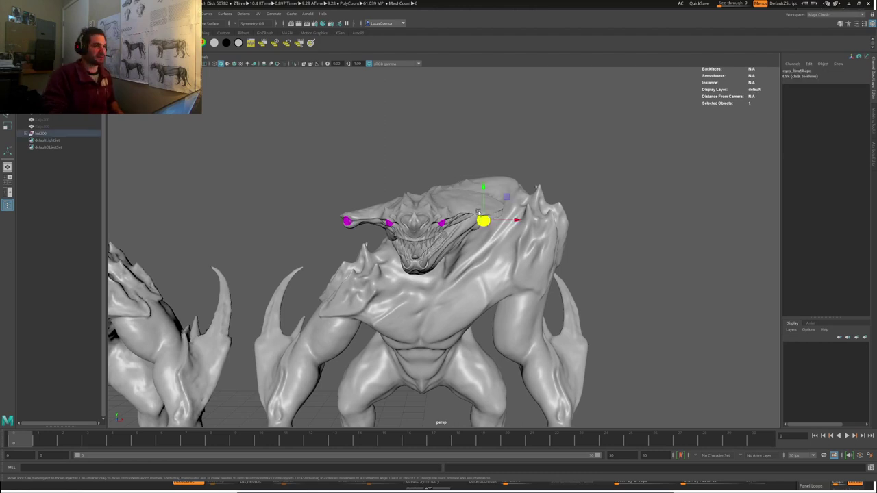
left_click_drag(482, 218, 387, 203, "alt")
middle_click_drag(363, 208, 496, 89, "alt")
Step: Move the nail vertices of one hand on lod200 outward, away from the fingers
left_click(600, 353)
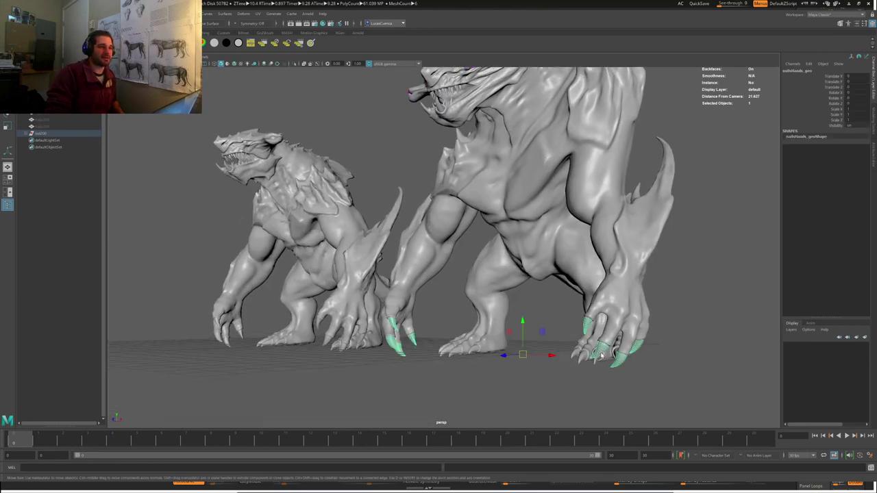
right_click_drag(598, 334, 598, 370)
left_click_drag(562, 294, 722, 435)
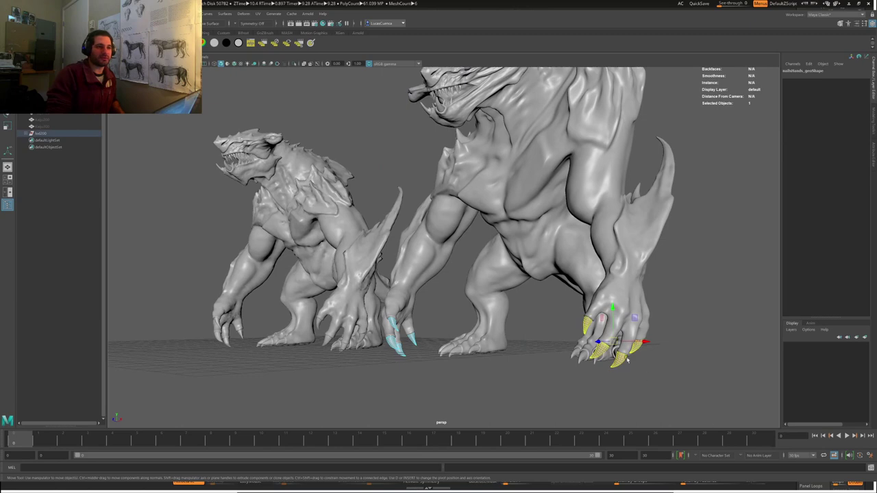
middle_click_drag(627, 361, 688, 315)
left_click(614, 272)
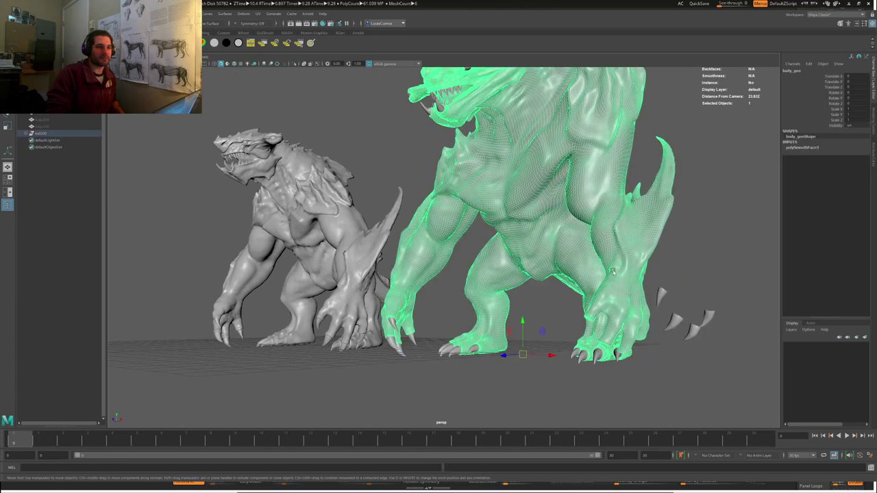
left_click(763, 240)
Step: Create a blend shape on the lod100 group using the deformed lod200 group as its target
left_click_drag(480, 247, 562, 240, "alt")
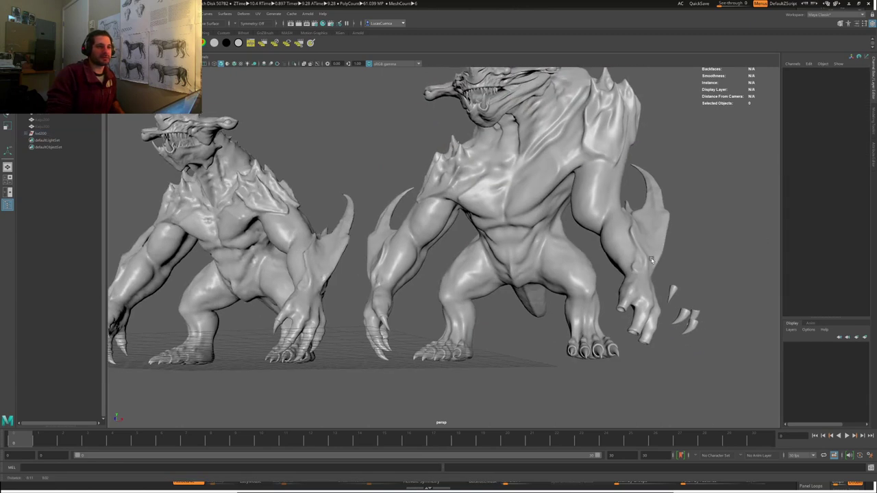
right_click_drag(562, 239, 411, 206, "alt")
left_click_drag(411, 206, 476, 274, "alt")
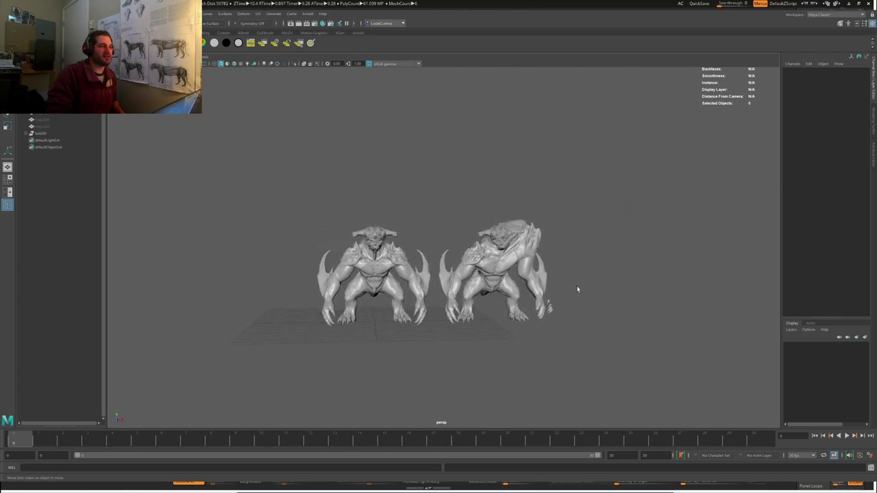
left_click(550, 309)
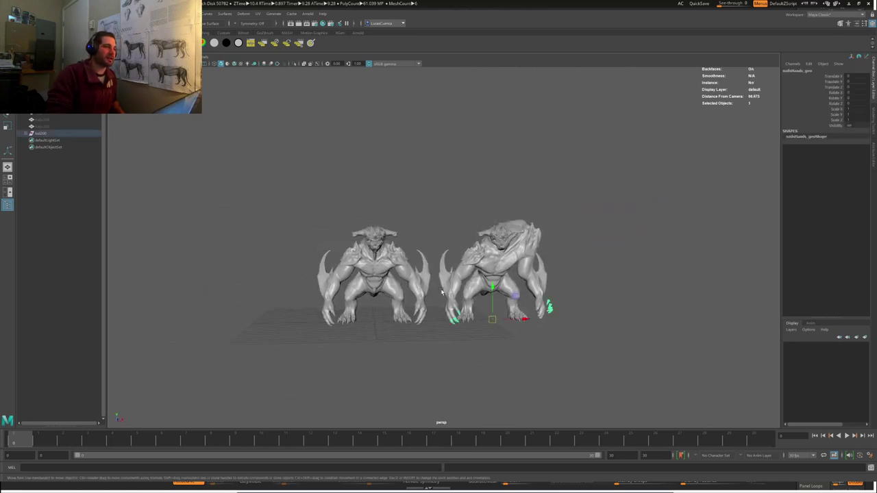
left_click(48, 134)
left_click(48, 112, "ctrl")
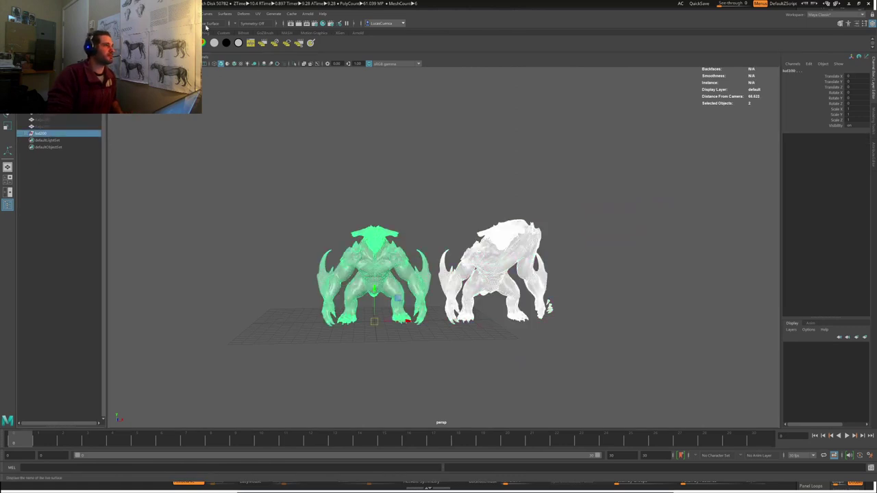
left_click(242, 14)
left_click(257, 35)
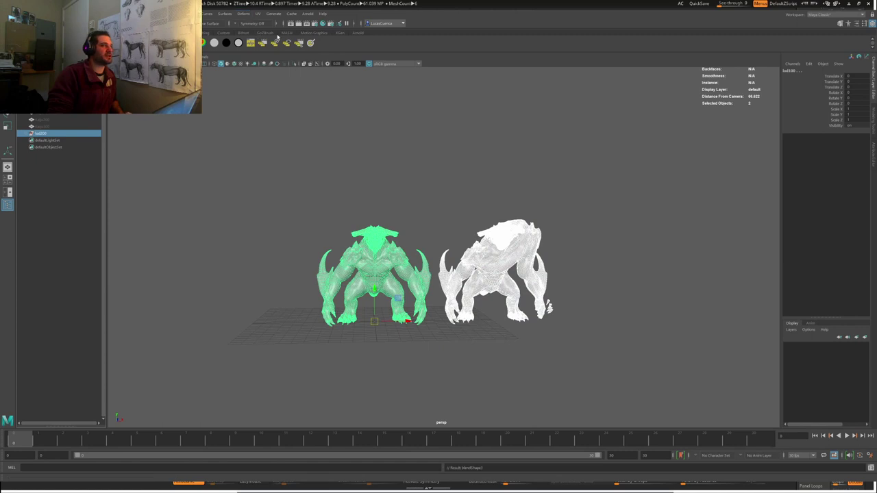
scroll(293, 253, "up", 1)
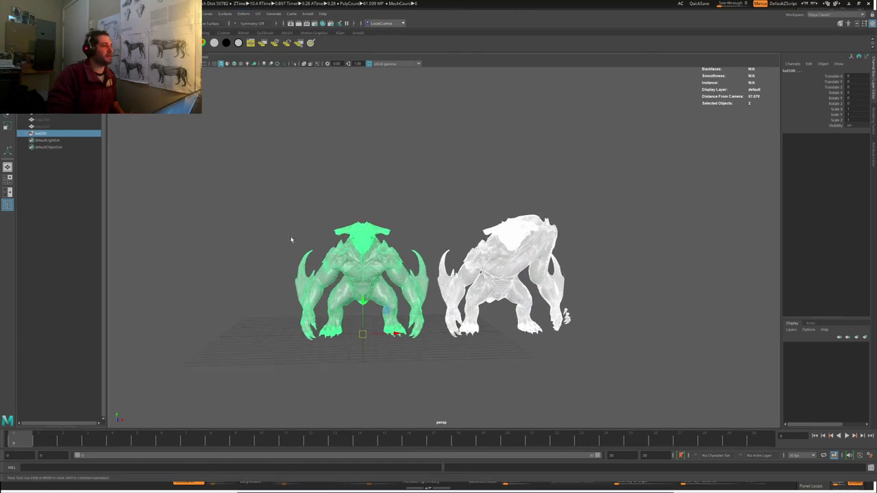
Step: Test the lod200 target weight on the blend shape of lod100's body, returning the weight to 0
left_click(365, 261)
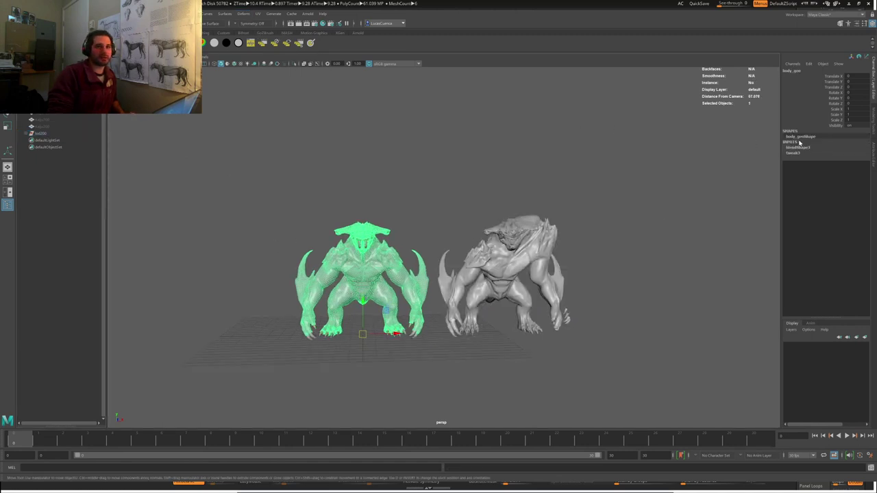
left_click(803, 147)
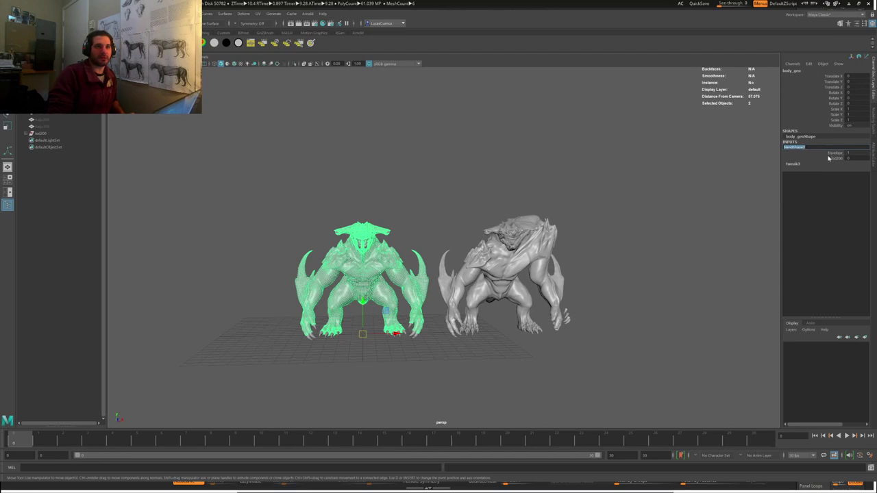
left_click(834, 159)
middle_click_drag(389, 224, 438, 222)
middle_click_drag(371, 213, 416, 203, "alt")
right_click_drag(416, 204, 518, 282, "alt")
middle_click_drag(518, 281, 509, 208, "alt")
middle_click_drag(401, 140, 416, 175, "alt")
middle_click_drag(416, 175, 118, 236)
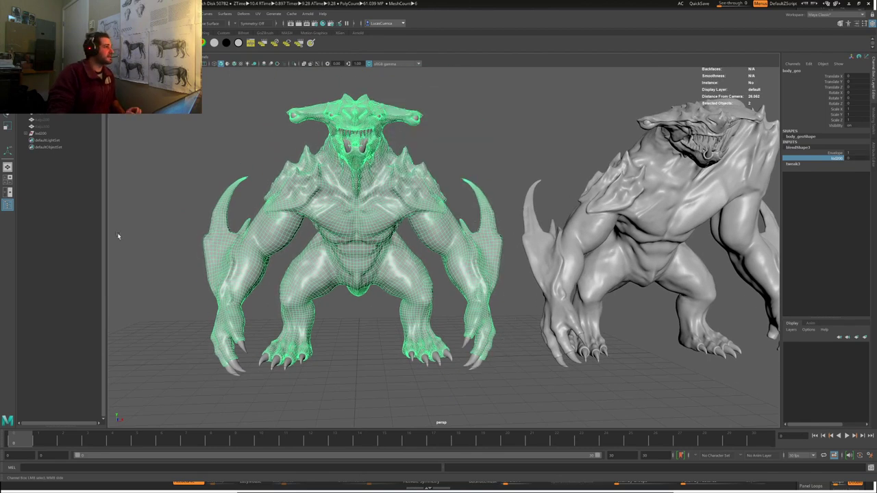
Step: Hide the lod200 and lod100 groups, and show Kaiju100, Kaiju200 and Kaiju300
left_click(38, 135)
key("h")
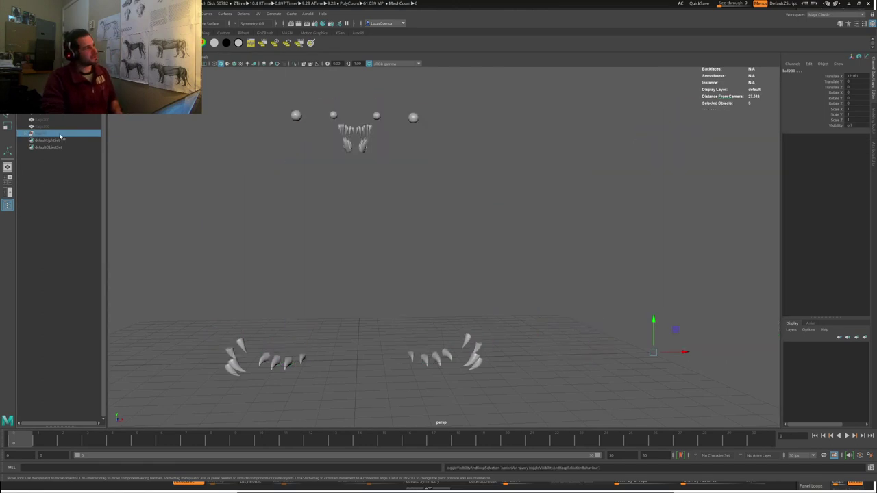
left_click(47, 107)
key("h")
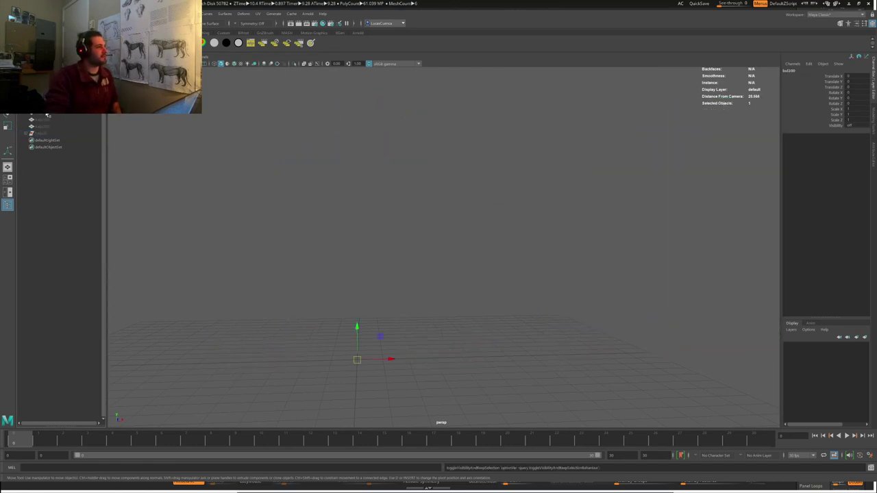
left_click(46, 114)
key("h")
left_click(45, 120)
key("h")
left_click(43, 128)
key("h")
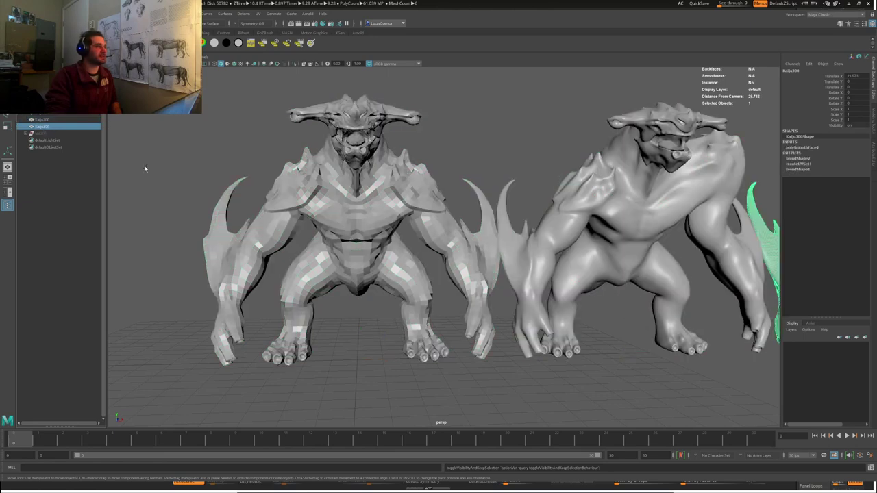
Step: Set the Kaiju300 target weight of Kaiju100's blend shape to 1 and clear the selection
middle_click_drag(659, 209, 558, 236, "alt")
right_click_drag(558, 236, 501, 239, "alt")
middle_click_drag(381, 226, 449, 221, "alt")
left_click(297, 175)
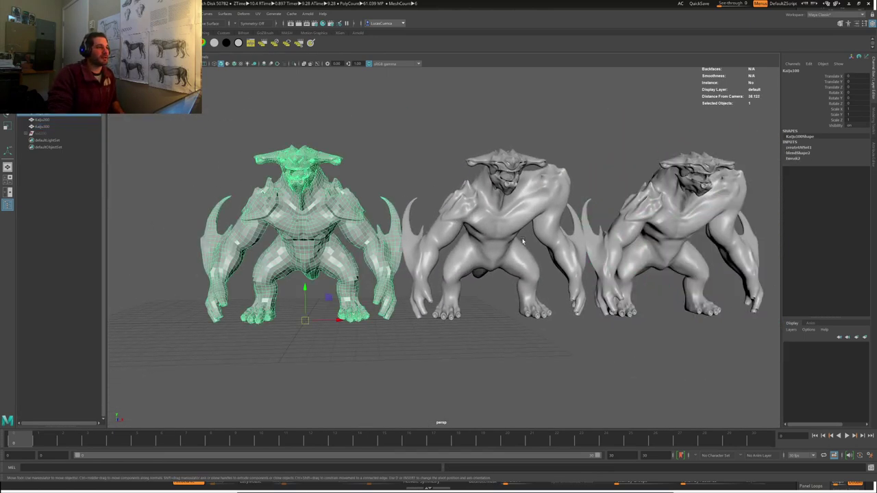
left_click(805, 153)
left_click(825, 164)
middle_click_drag(370, 222, 377, 231)
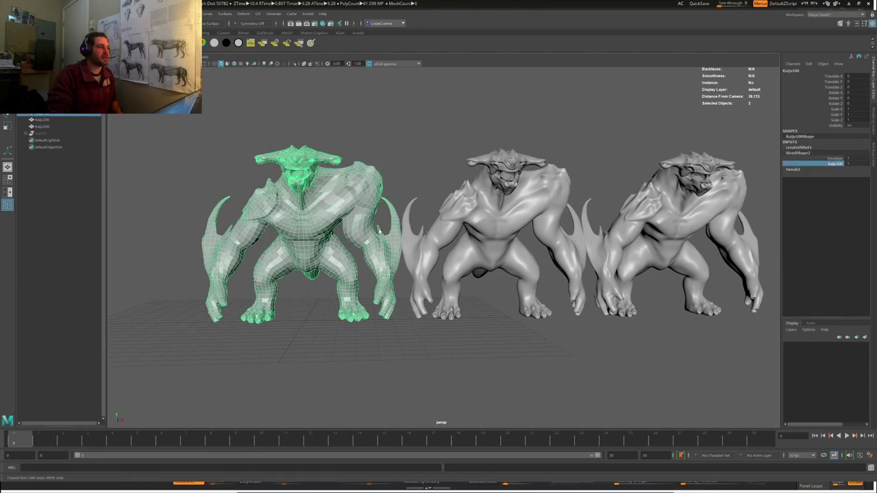
left_click(305, 103)
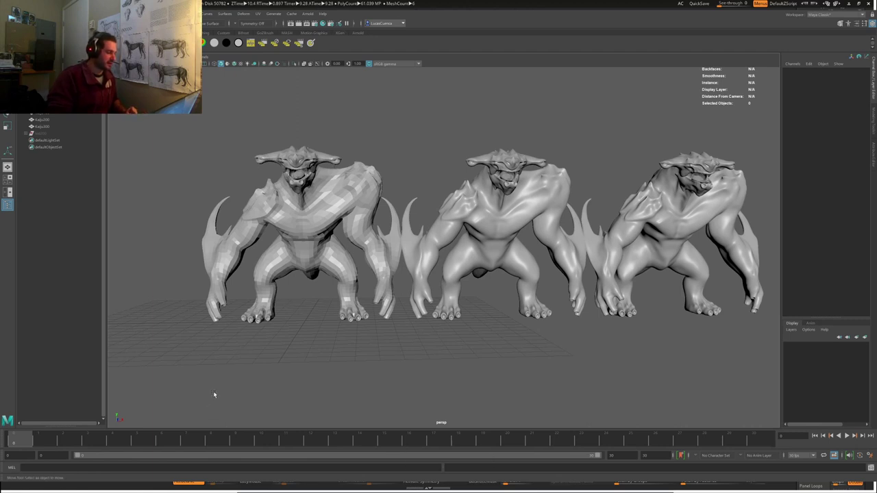
Step: Select Kaiju100 and examine its low-subdivision topology up close around the chest and shoulders
left_click(303, 253)
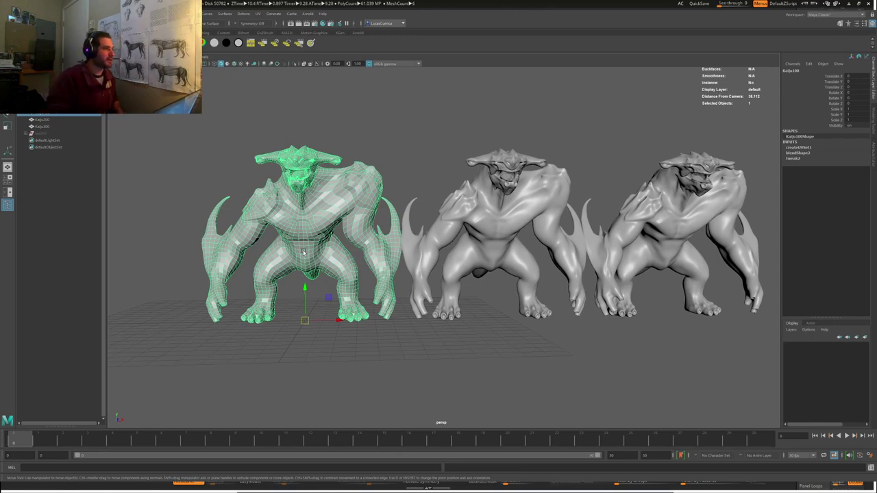
right_click_drag(312, 182, 341, 187, "alt")
middle_click_drag(340, 186, 414, 253, "alt")
left_click_drag(414, 253, 361, 281, "alt")
right_click_drag(361, 281, 377, 268, "alt")
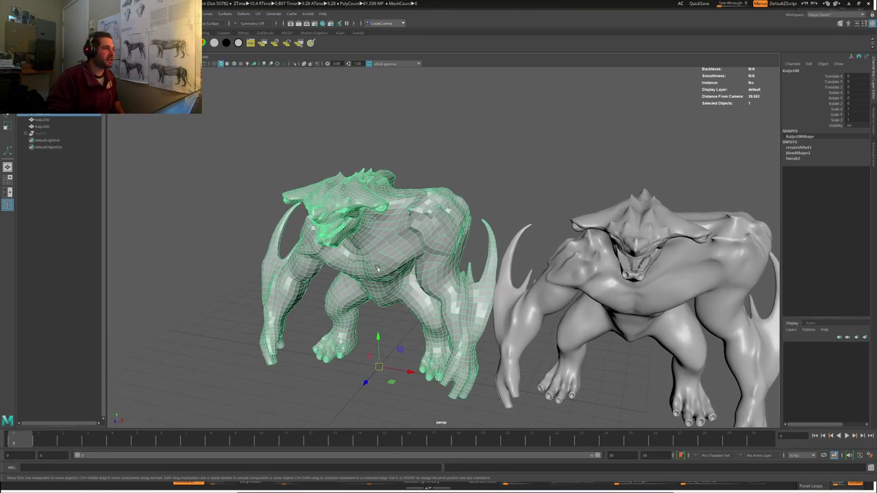
middle_click_drag(377, 268, 436, 286, "alt")
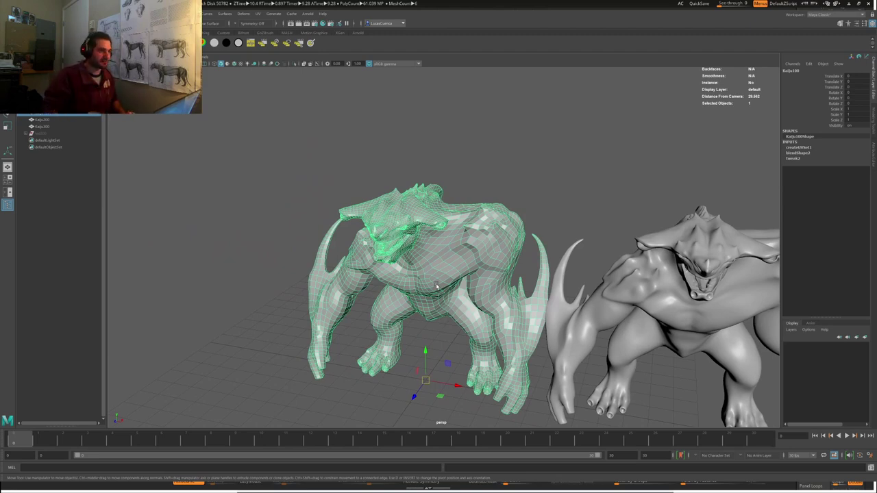
scroll(436, 286, "up", 10)
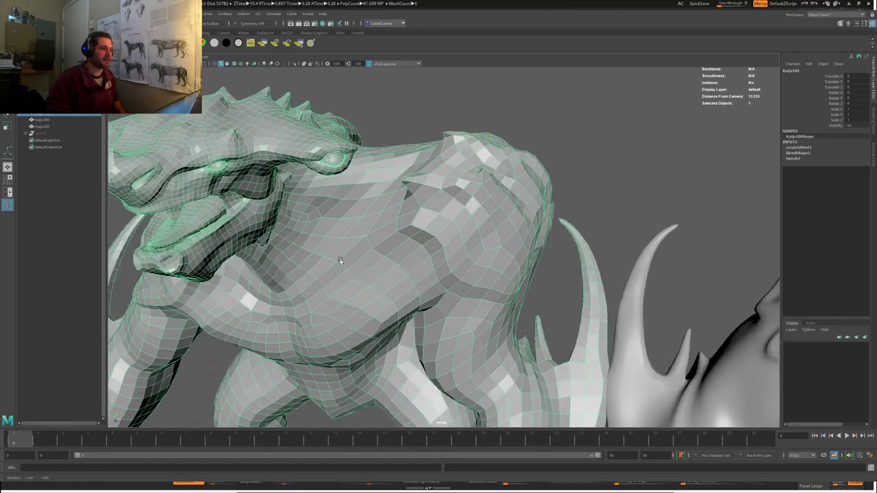
left_click_drag(341, 260, 374, 241, "alt")
middle_click_drag(374, 241, 473, 150, "alt")
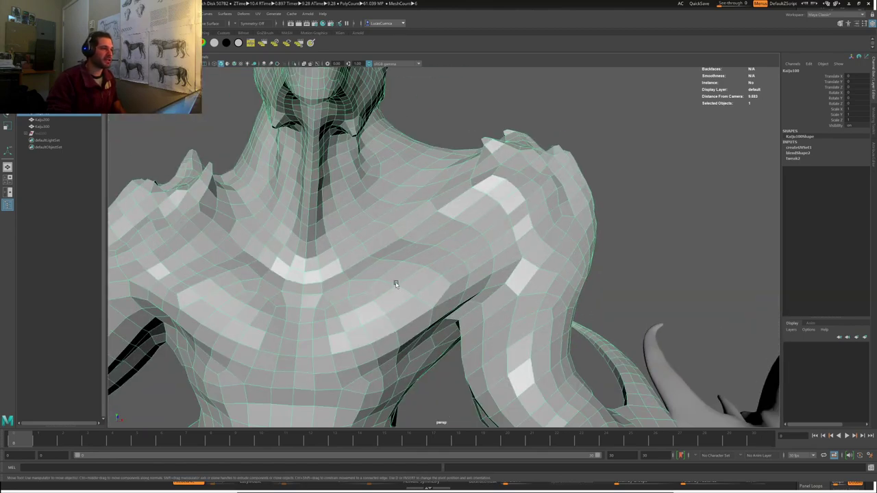
middle_click_drag(396, 281, 435, 275, "alt")
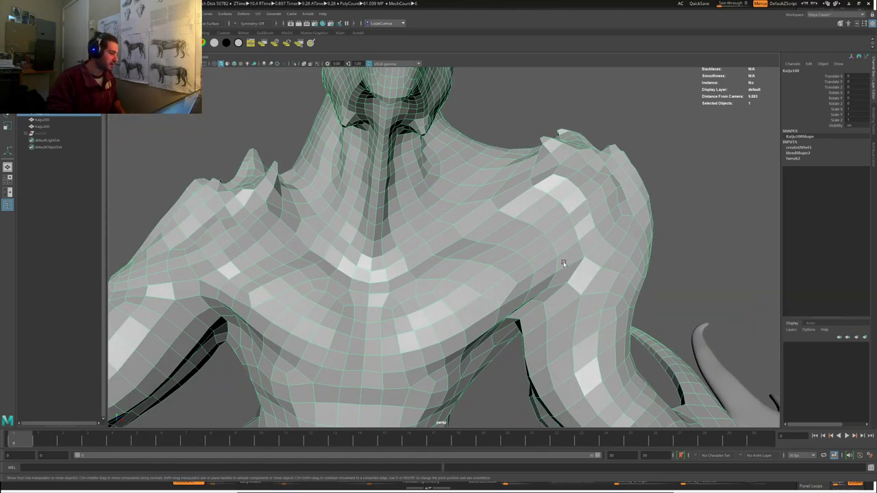
scroll(521, 233, "down", 3)
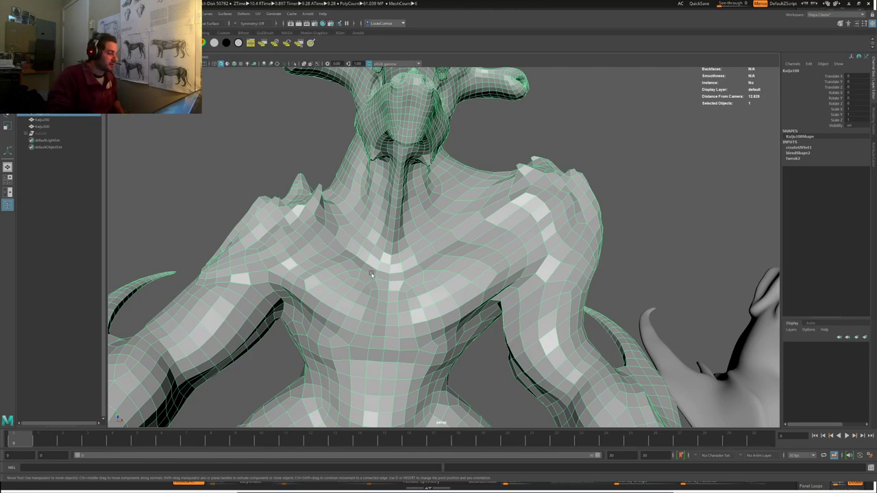
Step: Compare Kaiju100's overall form with Kaiju200 and Kaiju300 from several angles
left_click_drag(371, 273, 378, 283, "alt")
right_click_drag(397, 292, 322, 280, "alt")
middle_click_drag(589, 288, 385, 348, "alt")
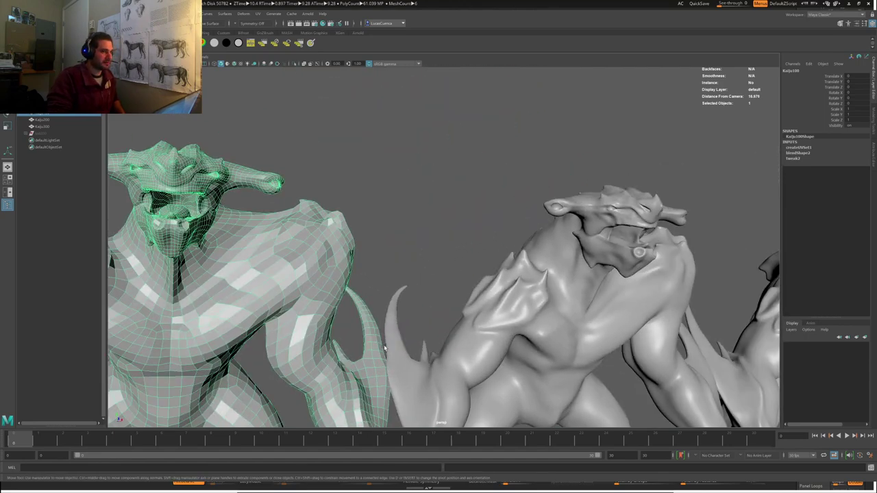
right_click_drag(384, 348, 275, 250, "alt")
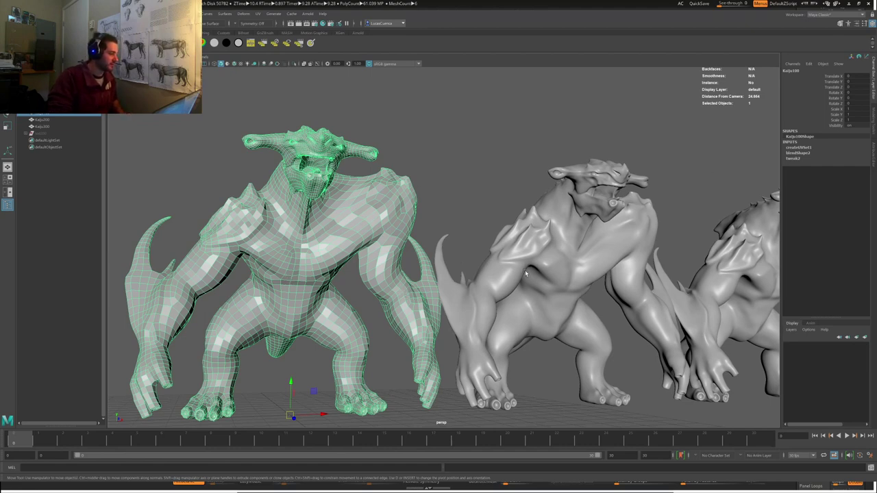
left_click_drag(537, 269, 514, 257, "alt")
right_click_drag(603, 255, 535, 248, "alt")
middle_click_drag(636, 244, 498, 235, "alt")
left_click_drag(498, 235, 418, 247, "alt")
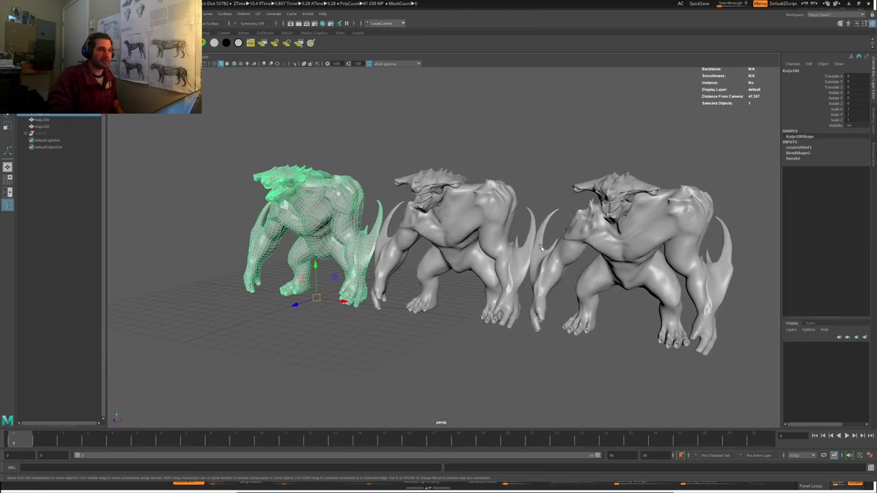
middle_click_drag(603, 240, 480, 233, "alt")
left_click_drag(479, 233, 528, 226, "alt")
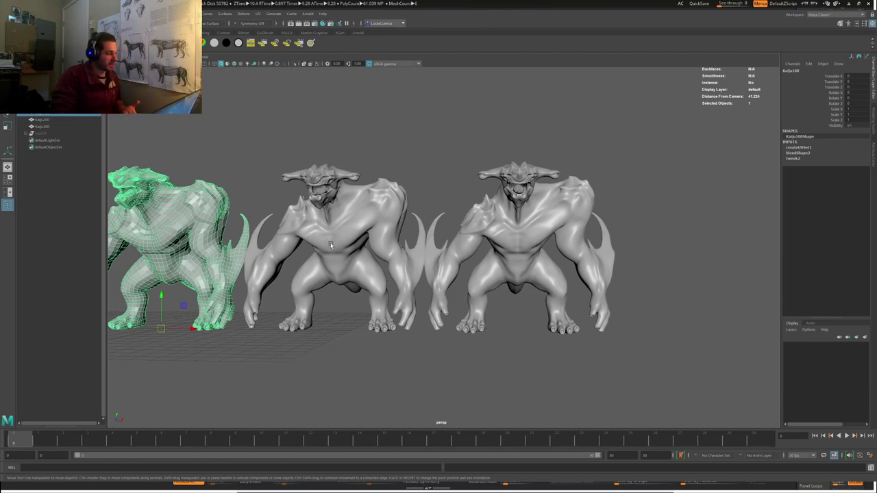
Step: Select Kaiju300, Kaiju100, Kaiju200 and Kaiju300 again in turn to compare their mesh densities
left_click(471, 213)
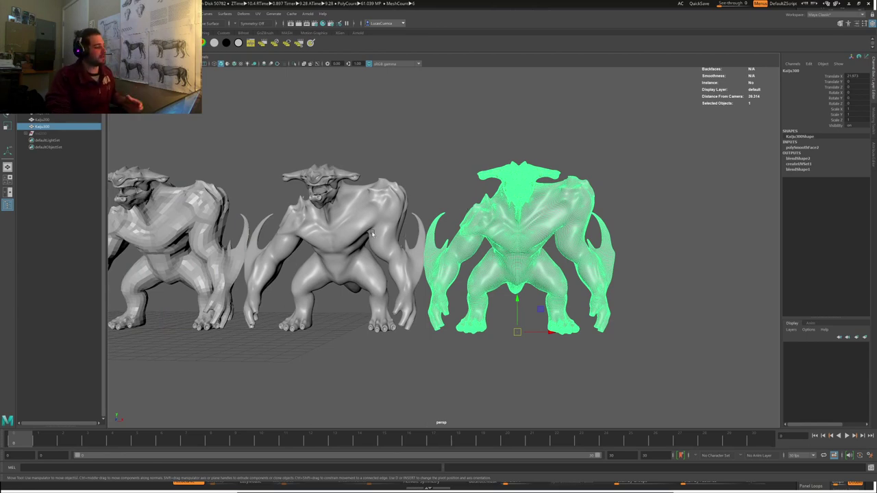
left_click_drag(420, 270, 469, 294, "alt")
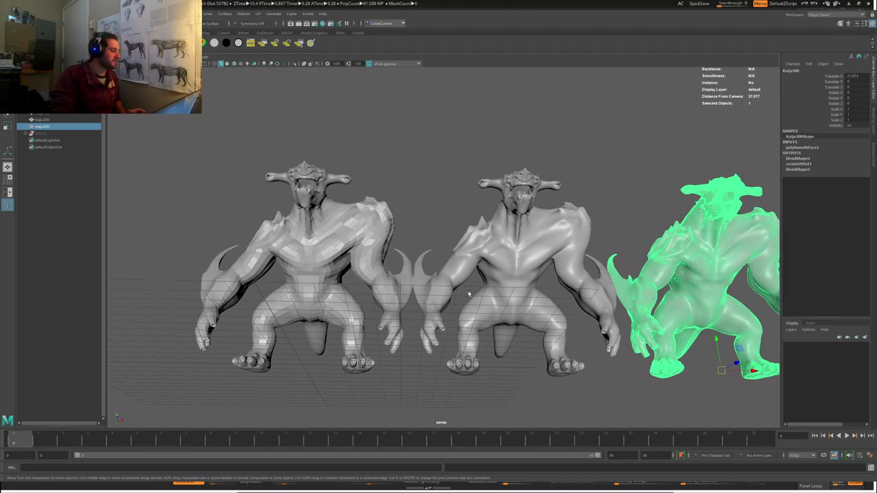
left_click(349, 294)
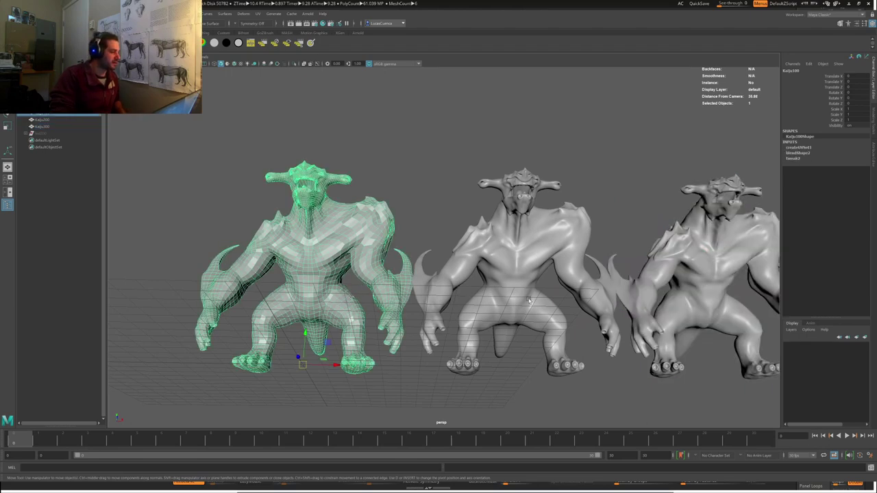
middle_click_drag(530, 301, 409, 297, "alt")
left_click(409, 297)
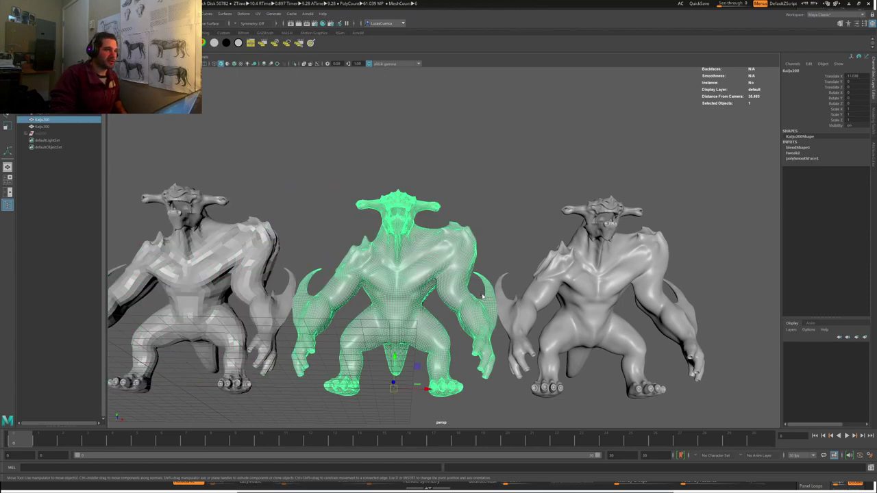
left_click(576, 288)
middle_click_drag(466, 266, 355, 288, "alt")
left_click_drag(354, 289, 388, 288, "alt")
middle_click_drag(371, 287, 445, 263, "alt")
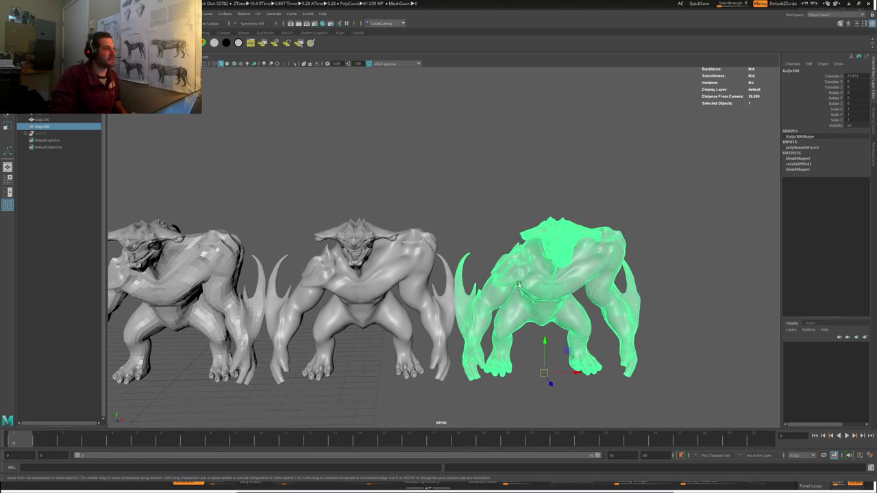
key("bracketleft")
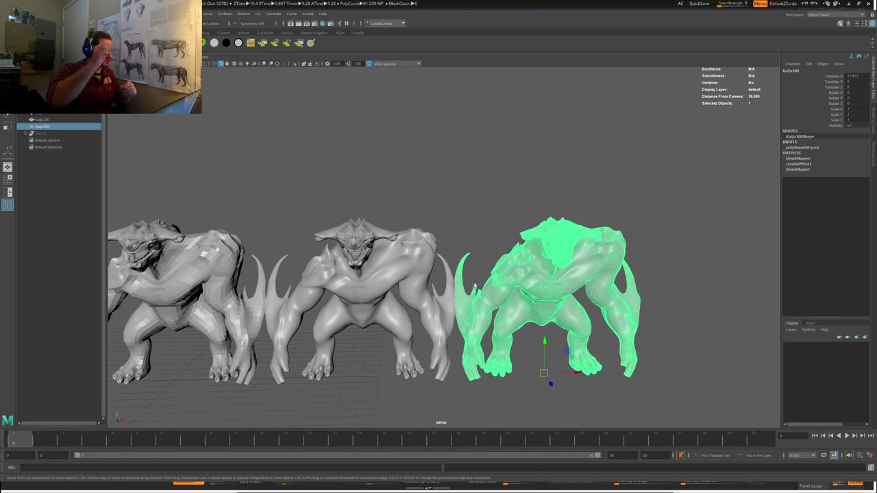
key("bracketright")
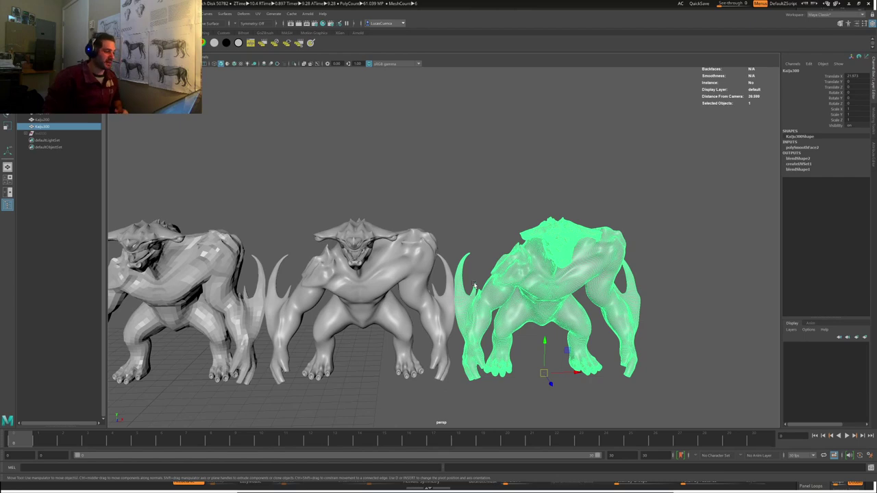
key("bracketleft")
key("bracketright")
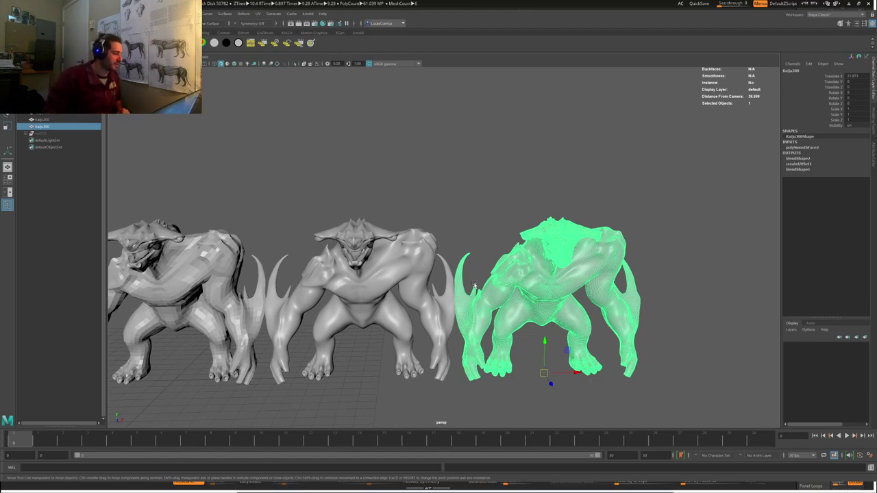
Step: Select Kaiju100 and inspect its pose and silhouette beside the two higher-subdivision kaijus
middle_click_drag(448, 267, 542, 254, "alt")
left_click(295, 252)
mouse_move(295, 251)
left_mouse_down("alt")
mouse_move(304, 230)
mouse_move(289, 238)
left_mouse_up("alt")
key("bracketleft")
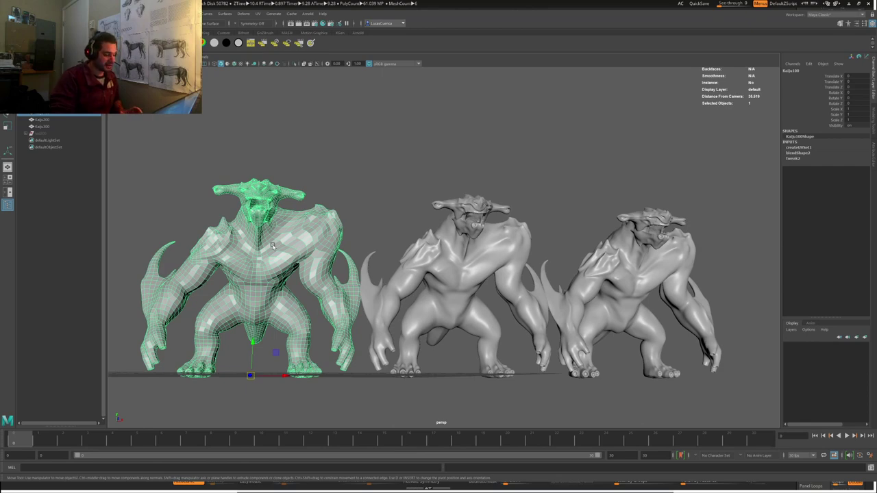
left_click_drag(541, 277, 469, 294, "alt")
middle_click_drag(479, 295, 428, 295, "alt")
left_click_drag(427, 296, 452, 293, "alt")
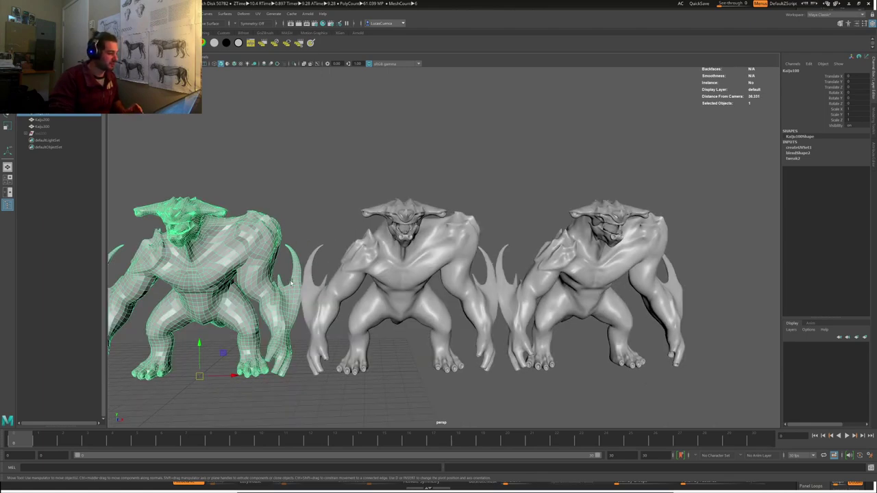
middle_click_drag(291, 282, 419, 282, "alt")
left_click_drag(418, 283, 404, 255, "alt")
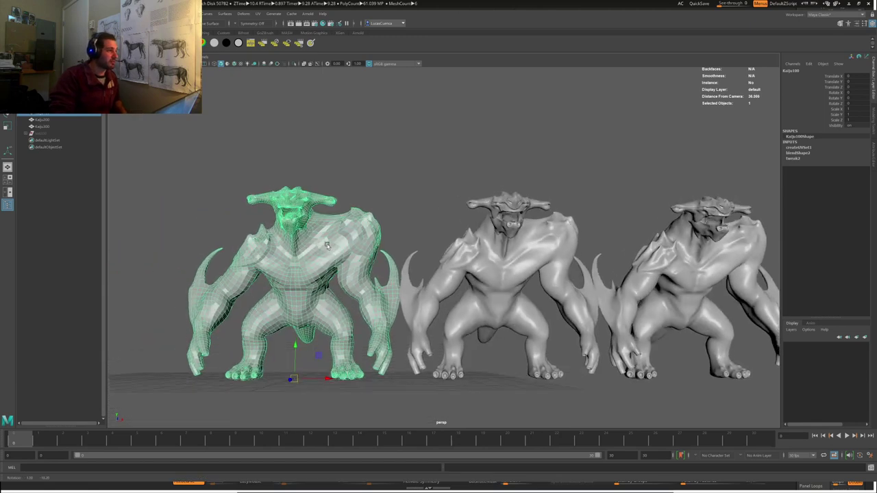
Step: Select the vertex at the tip of Kaiju100's shoulder spike and nudge it slightly
right_click_drag(308, 274, 354, 292, "alt")
scroll(357, 288, "up", 15)
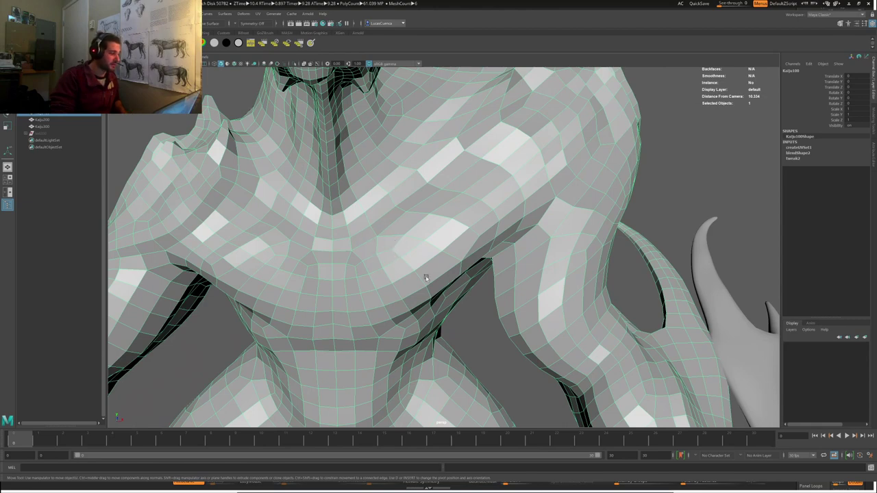
scroll(424, 279, "down", 8)
middle_click_drag(421, 280, 461, 317, "alt")
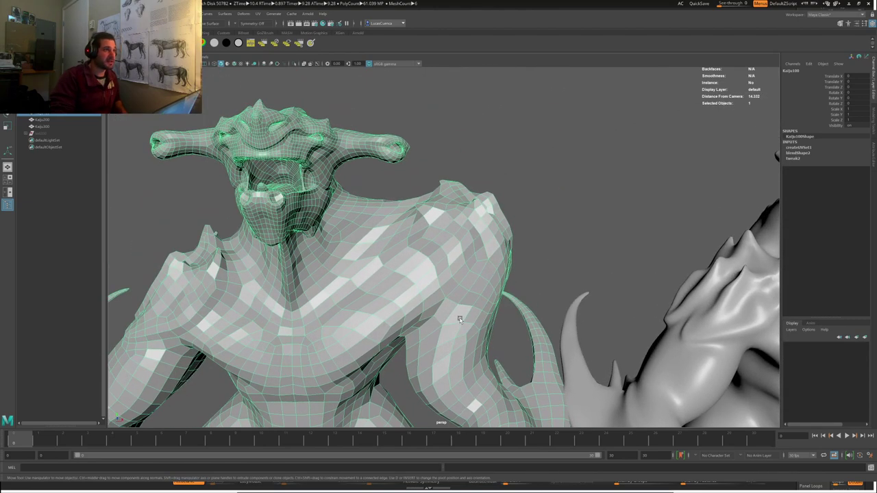
middle_click_drag(623, 244, 639, 264, "alt")
left_click_drag(390, 290, 384, 250, "alt")
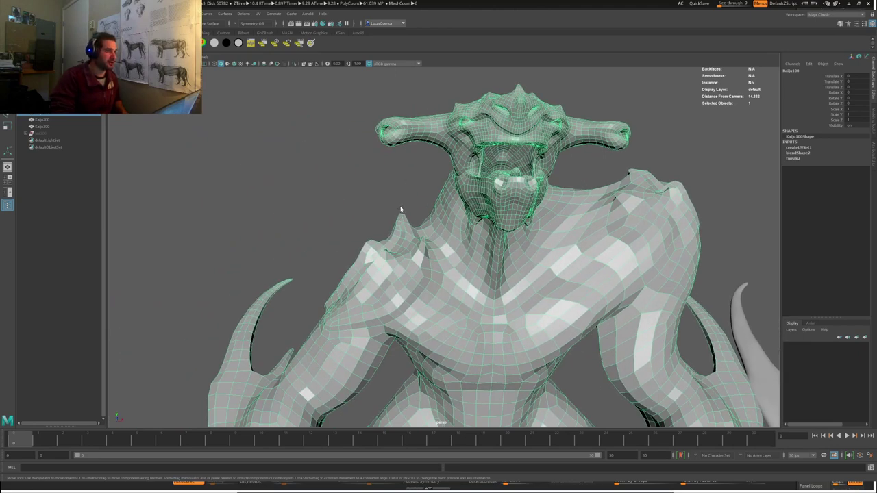
key("F9")
left_click(402, 217)
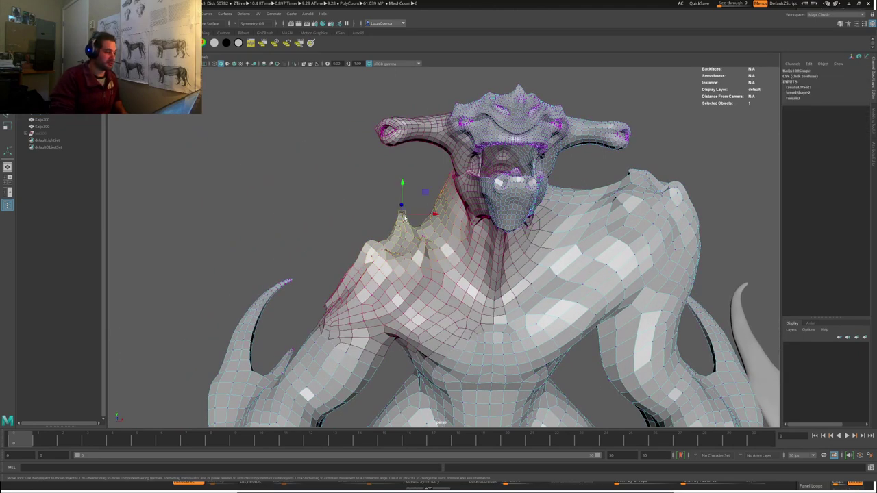
left_click_drag(404, 217, 401, 211)
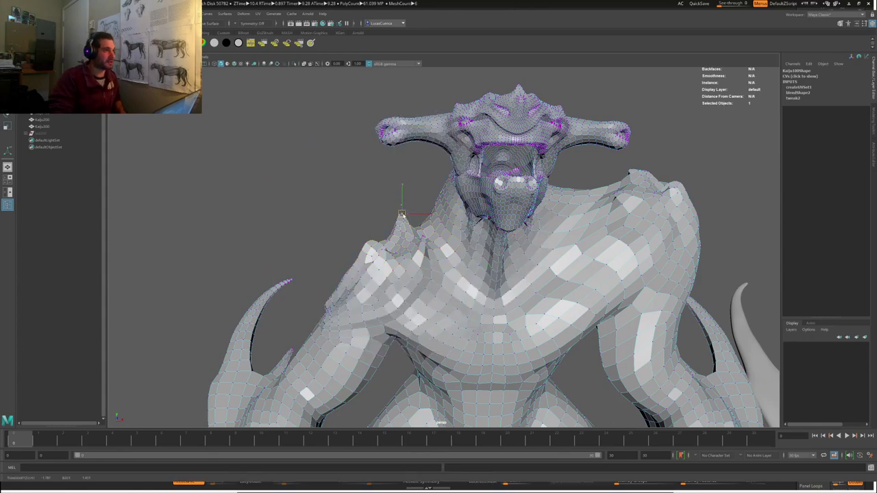
Step: Pull a single vertex on Kaiju300's shoulder upward and examine the resulting spike
scroll(386, 103, "down", 10)
scroll(494, 285, "up", 10)
middle_click_drag(562, 285, 436, 305, "alt")
left_click(474, 231)
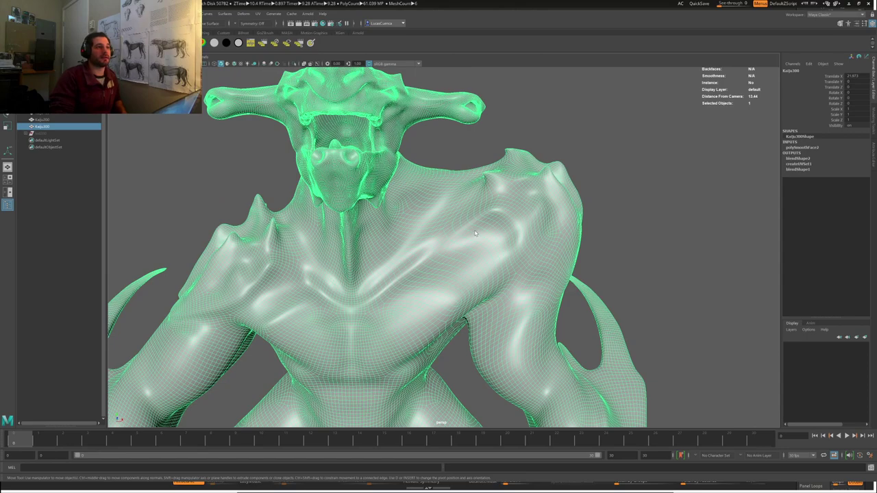
key("F9")
left_click(544, 166)
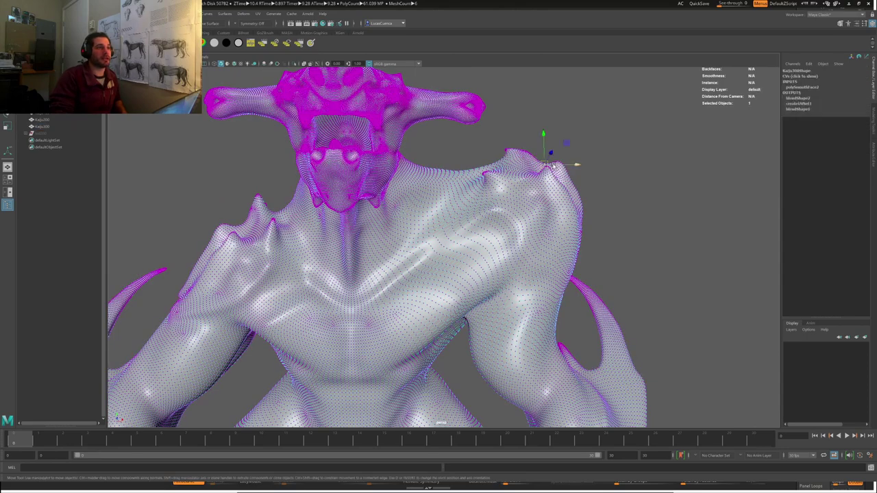
left_click_drag(553, 166, 542, 145)
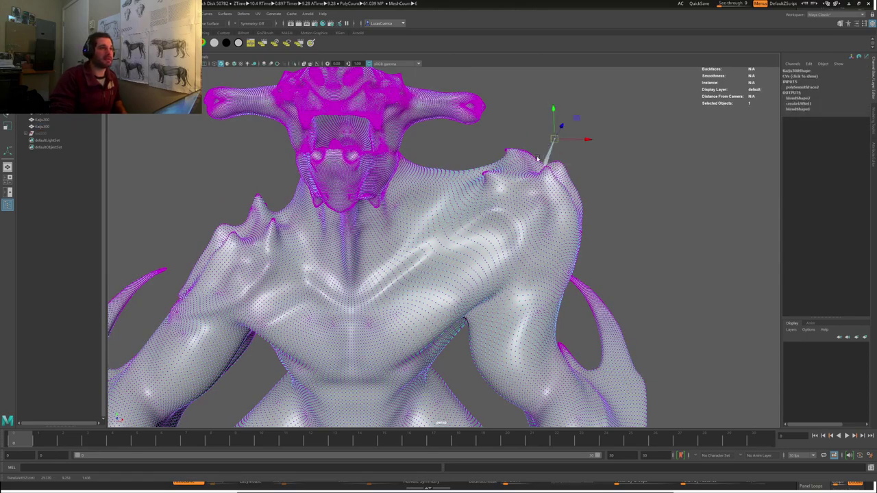
scroll(466, 243, "down", 8)
middle_click_drag(340, 218, 546, 227, "alt")
middle_click_drag(180, 299, 12, 260, "alt")
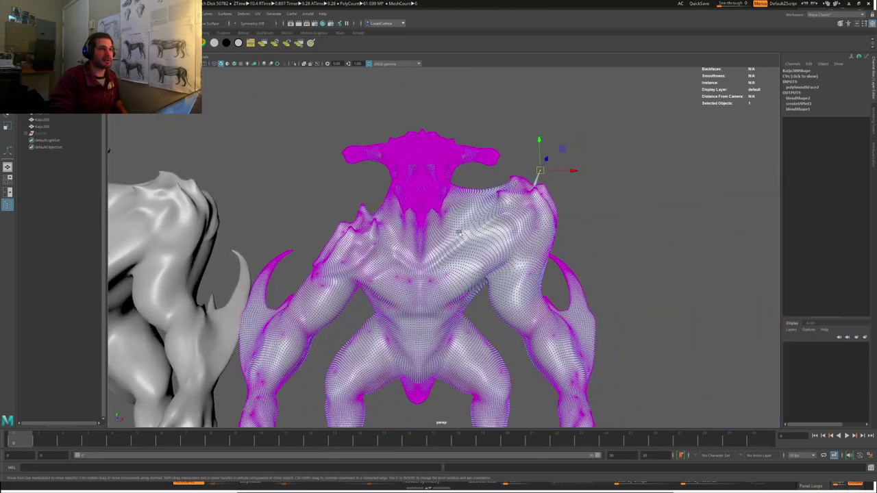
Step: Undo the vertex move on Kaiju300's shoulder and return the mesh to object selection mode
left_click(566, 213)
key("ctrl+z")
key("ctrl+z")
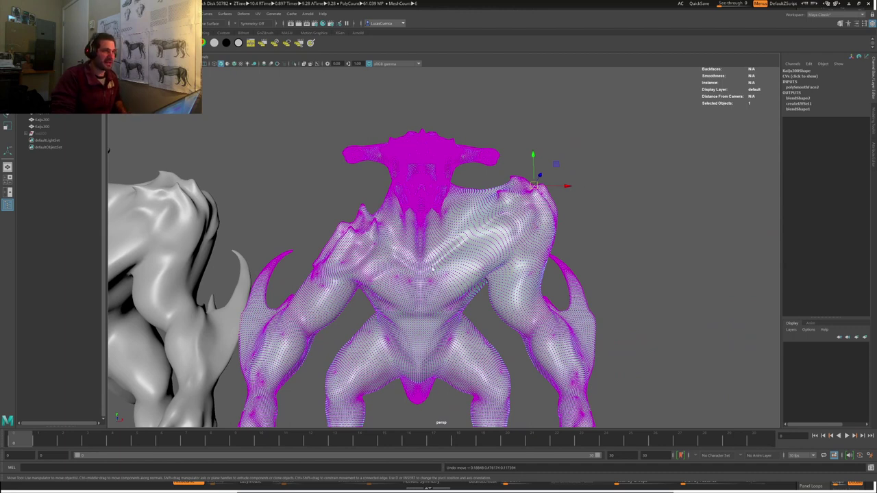
key("F8")
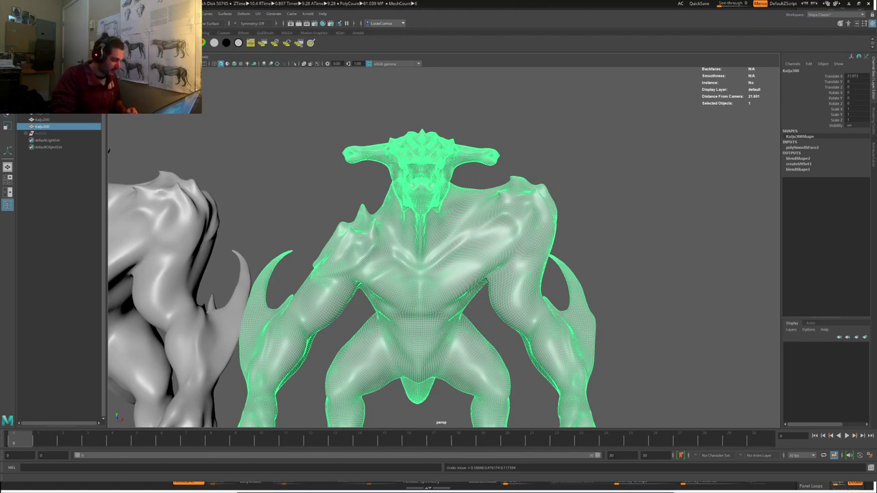
Step: Switch to ZBrush and view the detailed kaiju sculpt from a slightly different angle
key("alt+Tab")
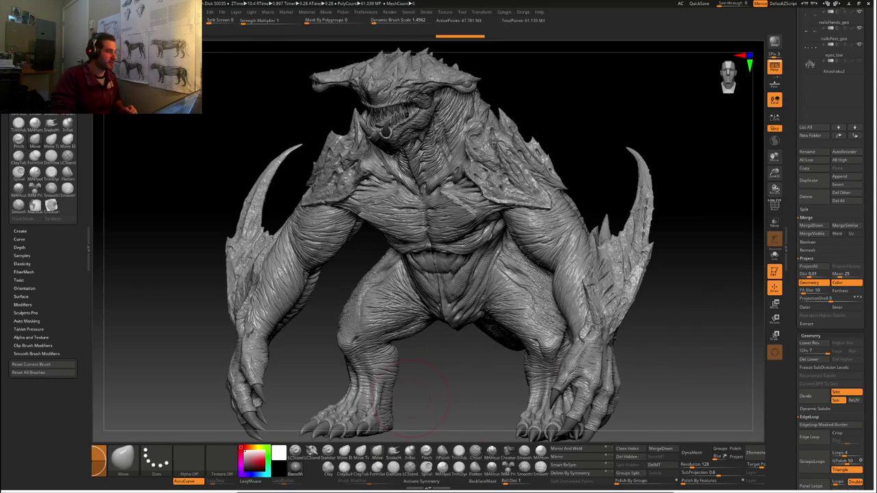
left_click_drag(419, 395, 426, 396)
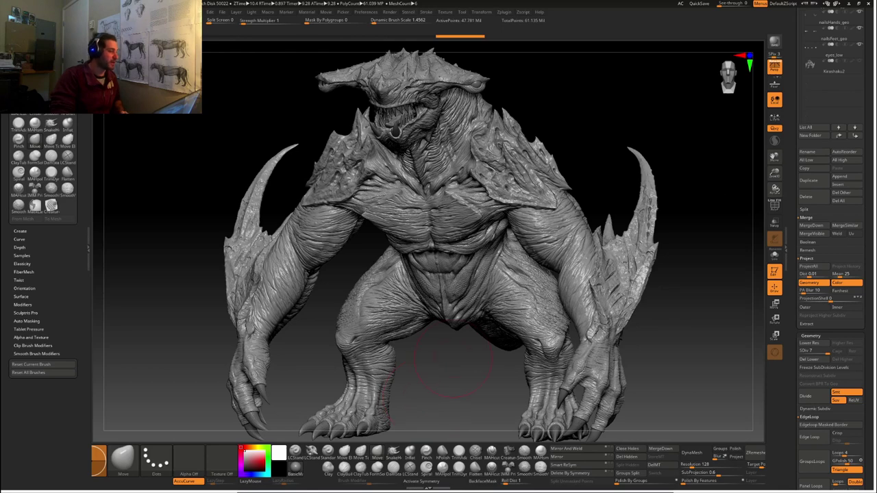